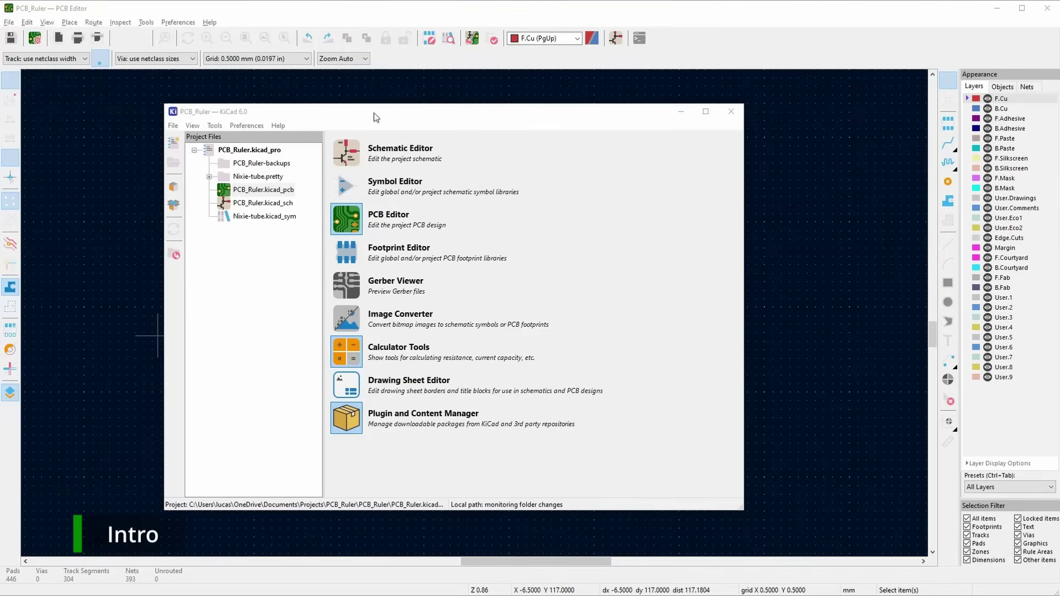
Search the plugin repository for 'gerber' and install the gerber to order plugin
{"action": "left_click", "coordinate": [376, 421]}
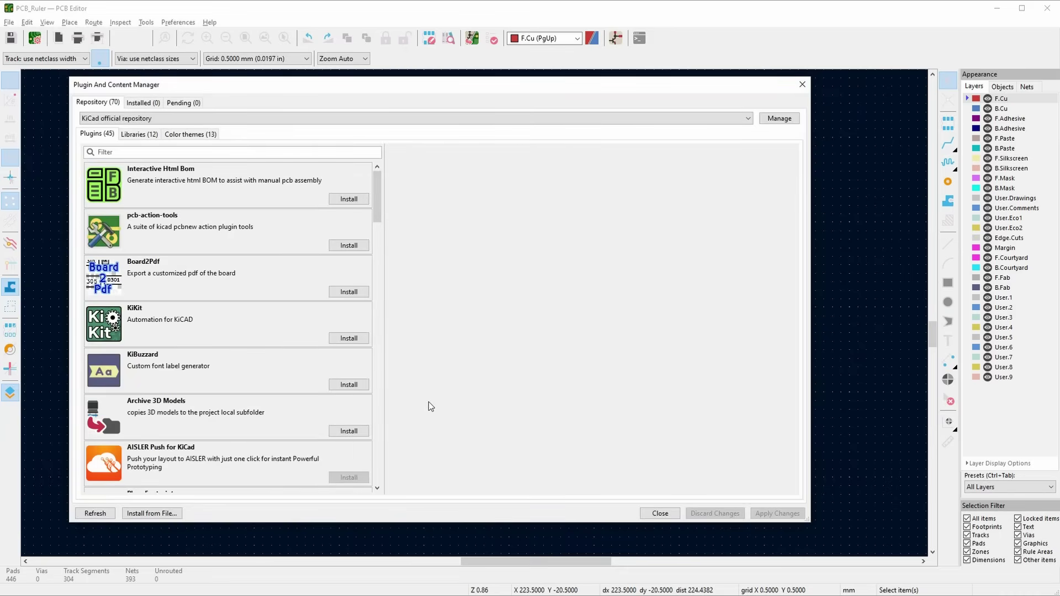
{"action": "left_click", "coordinate": [236, 152]}
{"action": "type", "text": "gerber"}
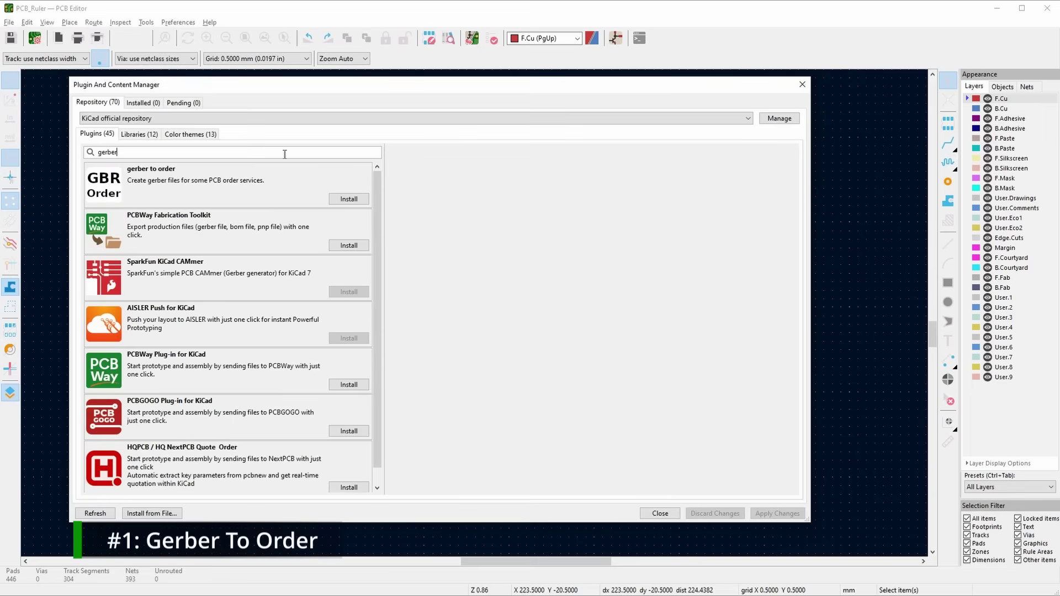
{"action": "left_click", "coordinate": [349, 199]}
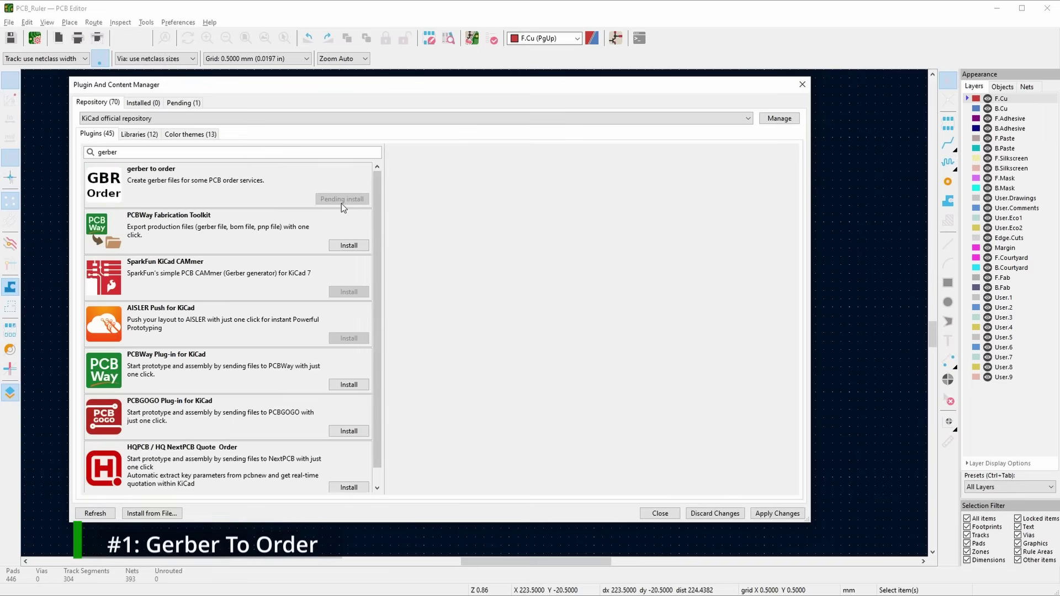
{"action": "left_click", "coordinate": [780, 514]}
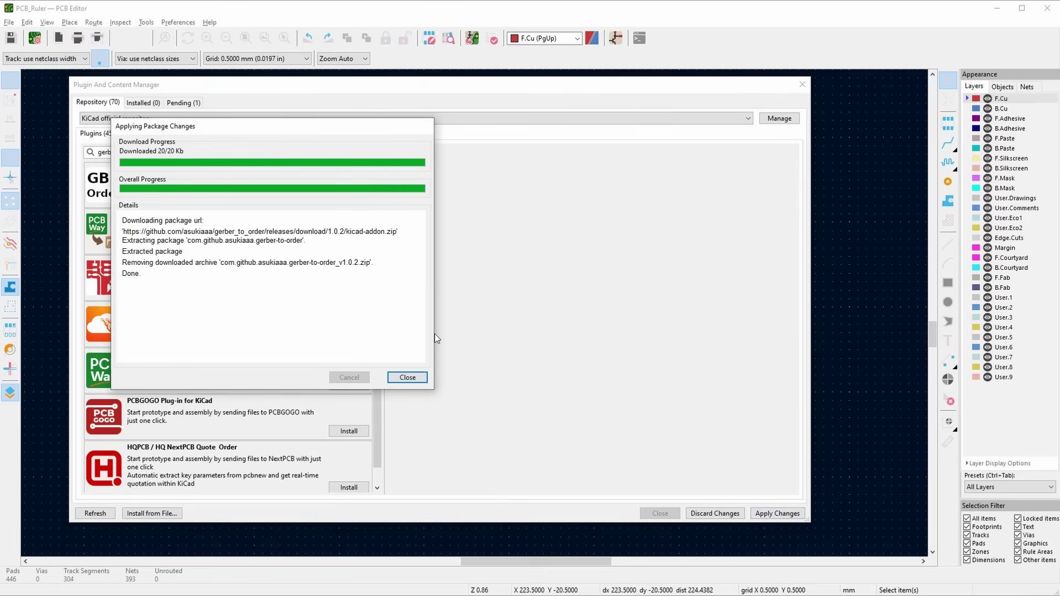
{"action": "left_click", "coordinate": [408, 378]}
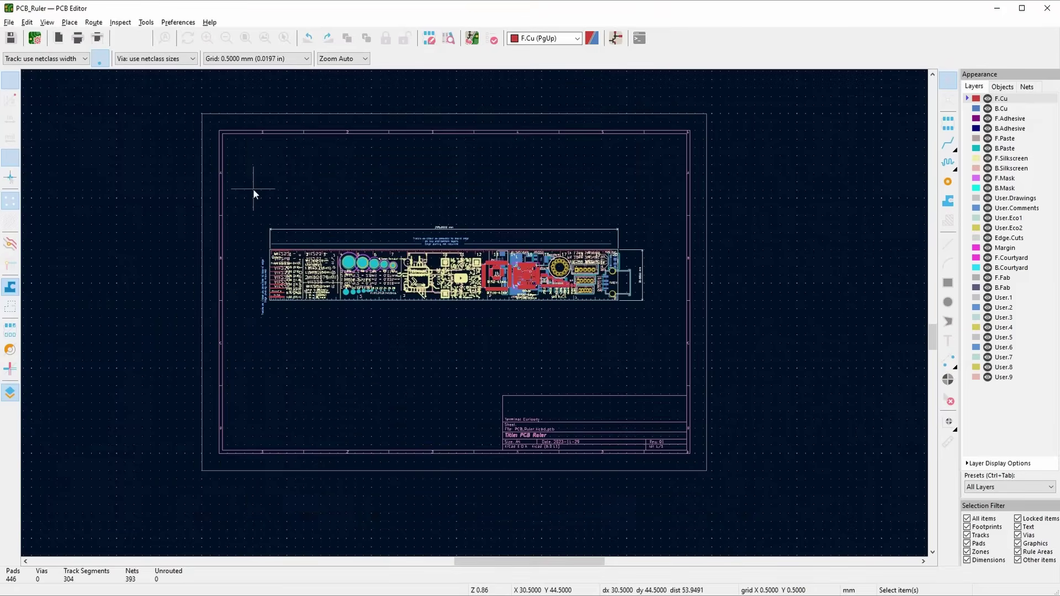
Run Gerber to order to export Default, Elecrow, FusionPCB, PCBWay and JLCPCB gerber zips
{"action": "scroll", "coordinate": [484, 316], "scroll_direction": "up", "scroll_amount": 2}
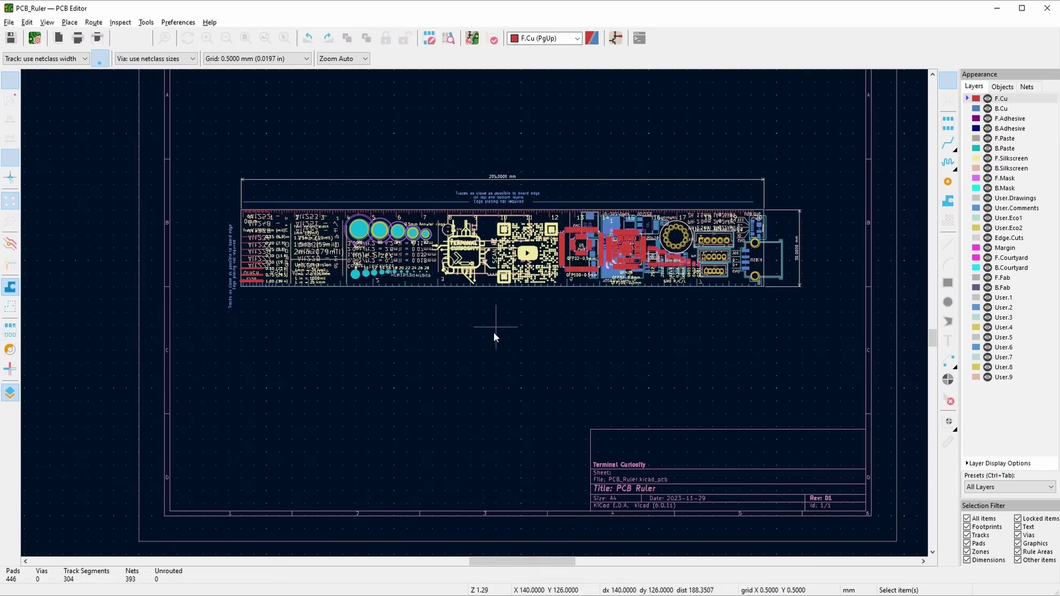
{"action": "left_click", "coordinate": [145, 22]}
{"action": "mouse_move", "coordinate": [254, 239]}
{"action": "left_click", "coordinate": [331, 276]}
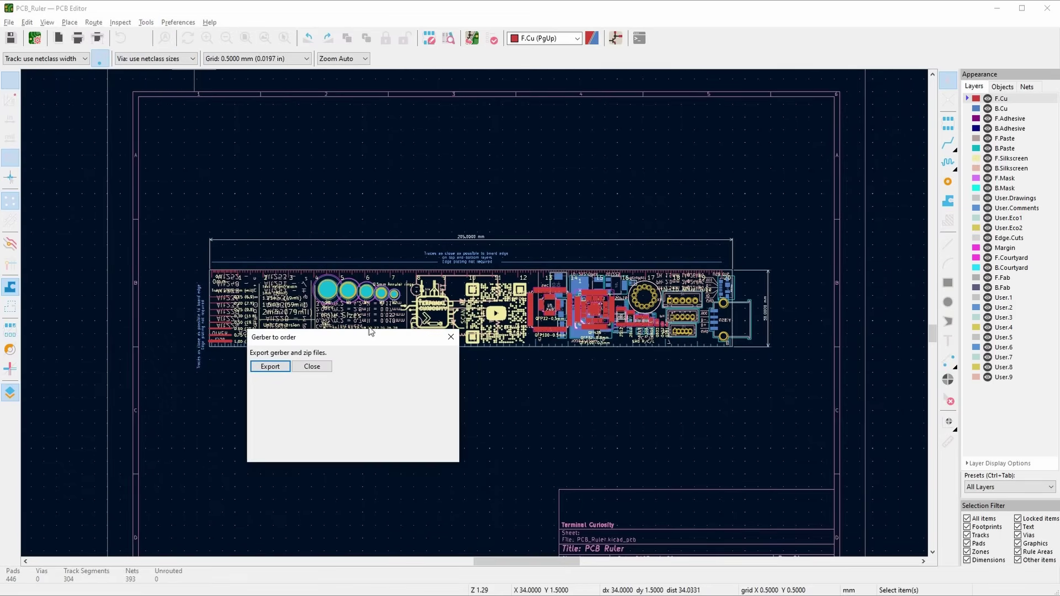
{"action": "left_click", "coordinate": [269, 367]}
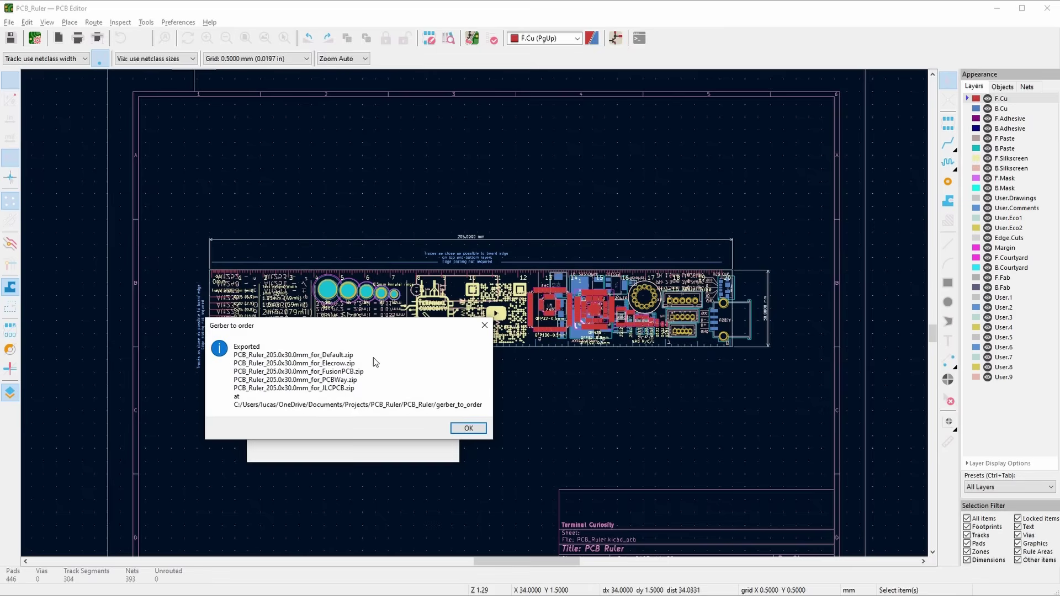
{"action": "left_click", "coordinate": [469, 428]}
{"action": "left_click", "coordinate": [313, 367]}
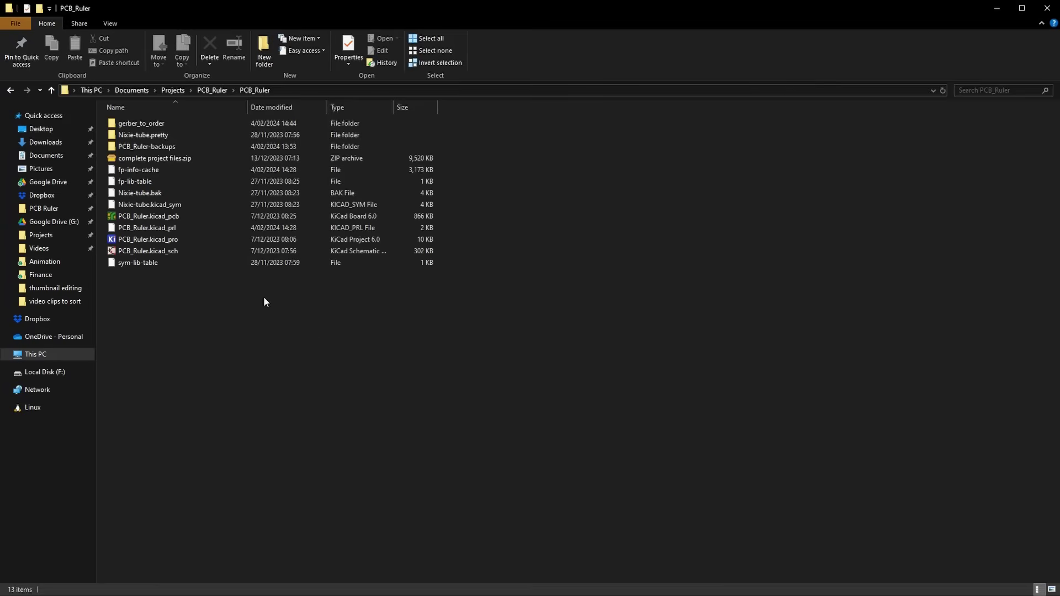
Open the gerber_to_order folder in the PCB_Ruler project
{"action": "double_click", "coordinate": [171, 124]}
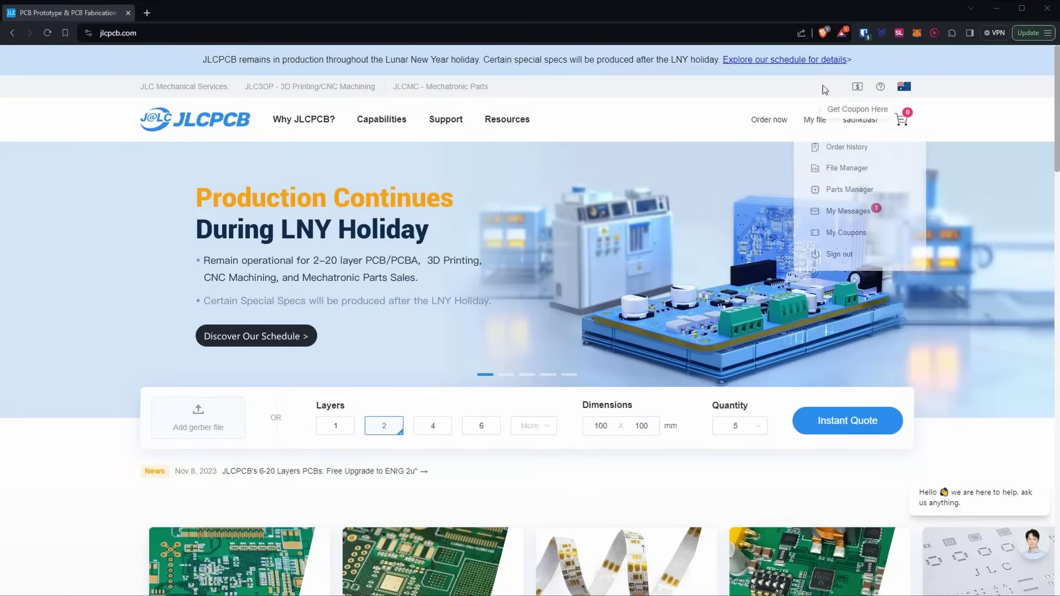
Start a JLCPCB instant quote and orbit the uploaded board in the 3D Gerber viewer to its bottom
{"action": "left_click", "coordinate": [842, 427]}
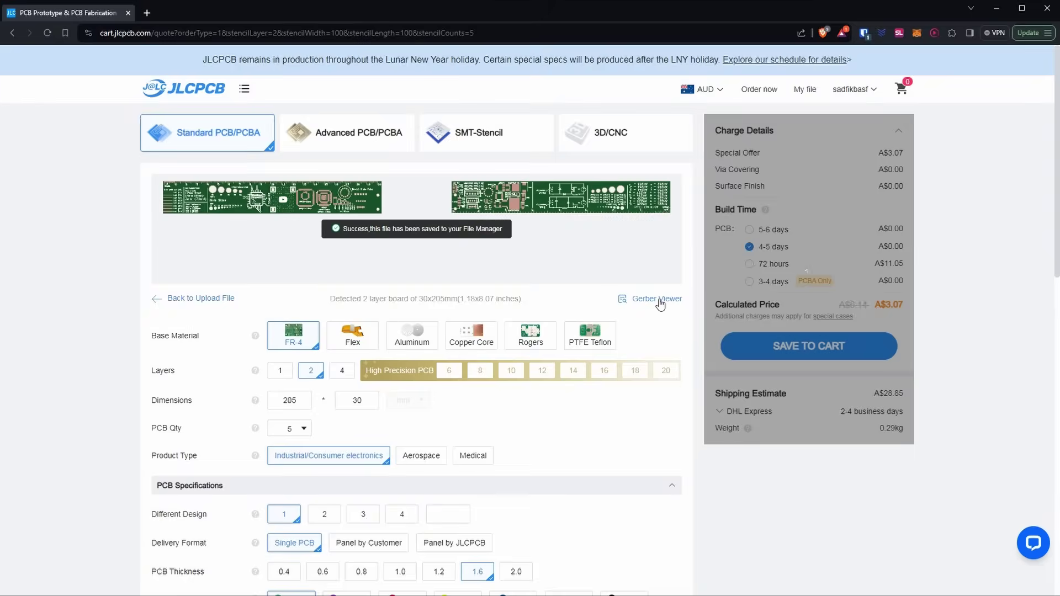
{"action": "left_click", "coordinate": [659, 299]}
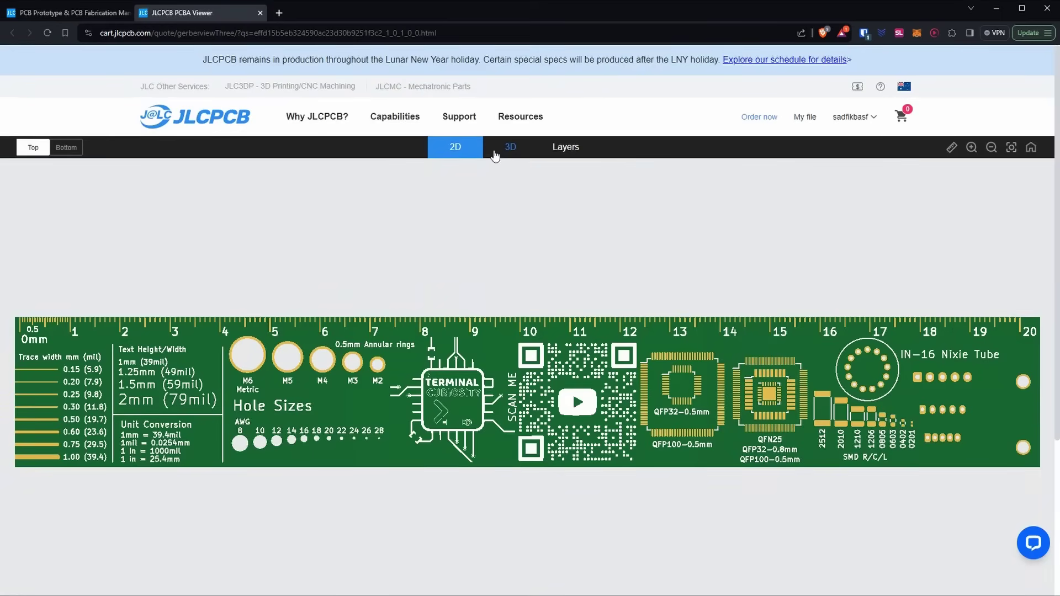
{"action": "left_click", "coordinate": [503, 149]}
{"action": "left_click_drag", "start_coordinate": [531, 343], "coordinate": [812, 389]}
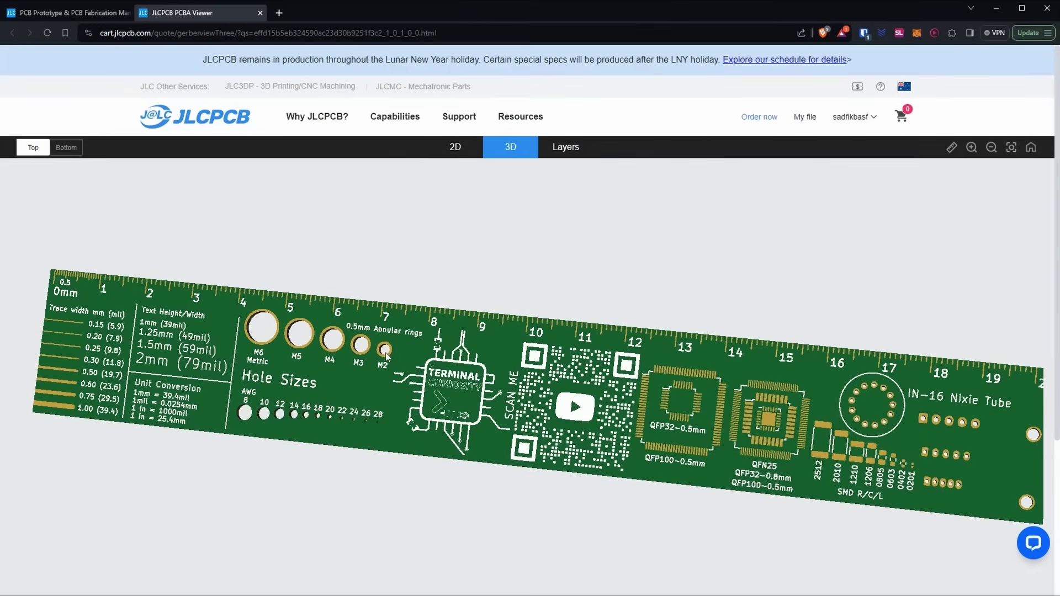
{"action": "left_click_drag", "start_coordinate": [261, 363], "coordinate": [395, 382]}
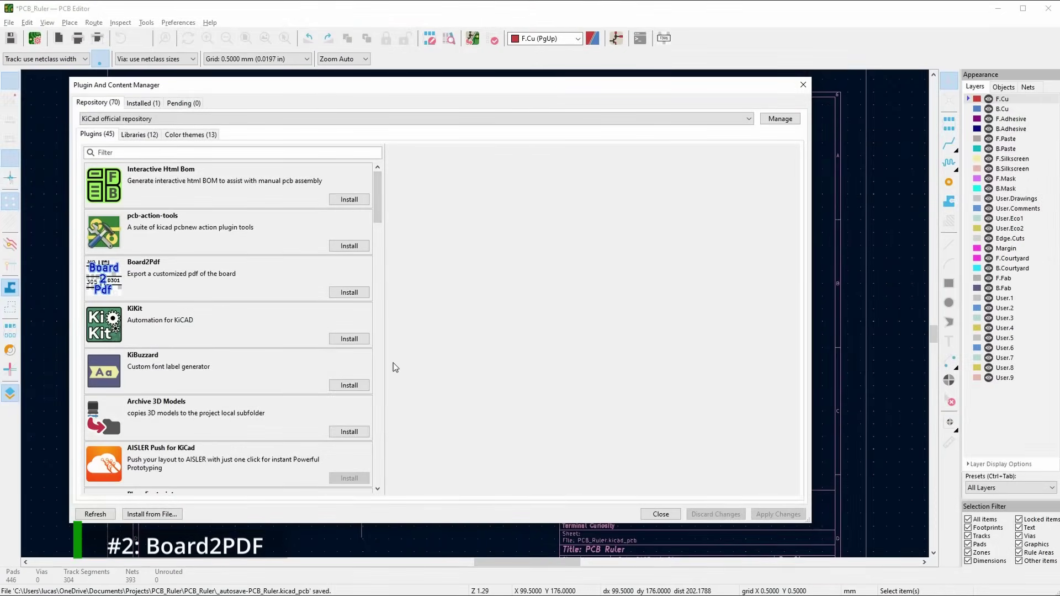
Install the Board2Pdf v1.3 plugin and close the Plugin and Content Manager
{"action": "left_click", "coordinate": [349, 293]}
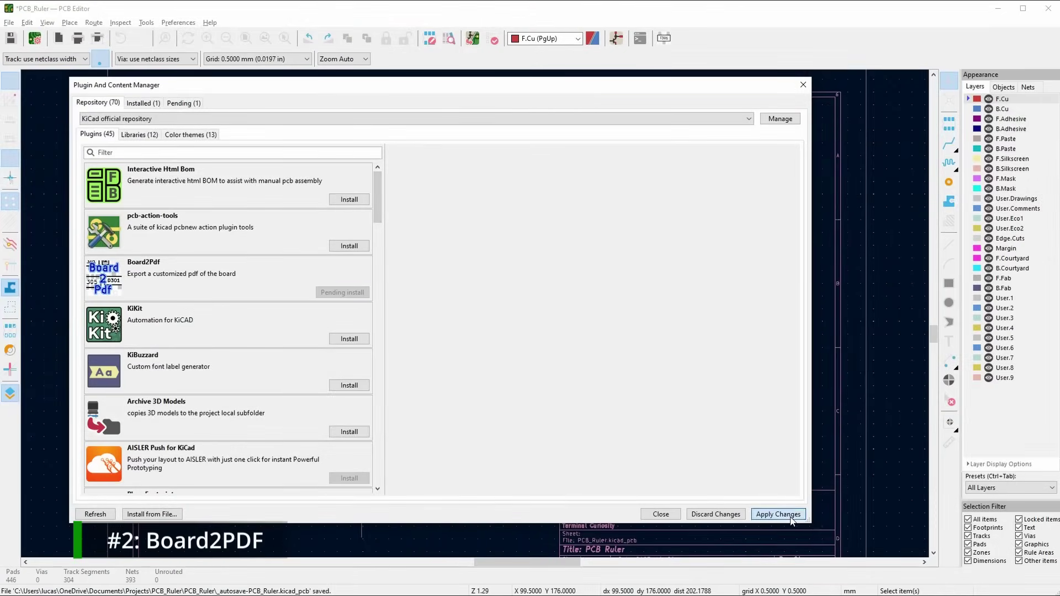
{"action": "left_click", "coordinate": [779, 514]}
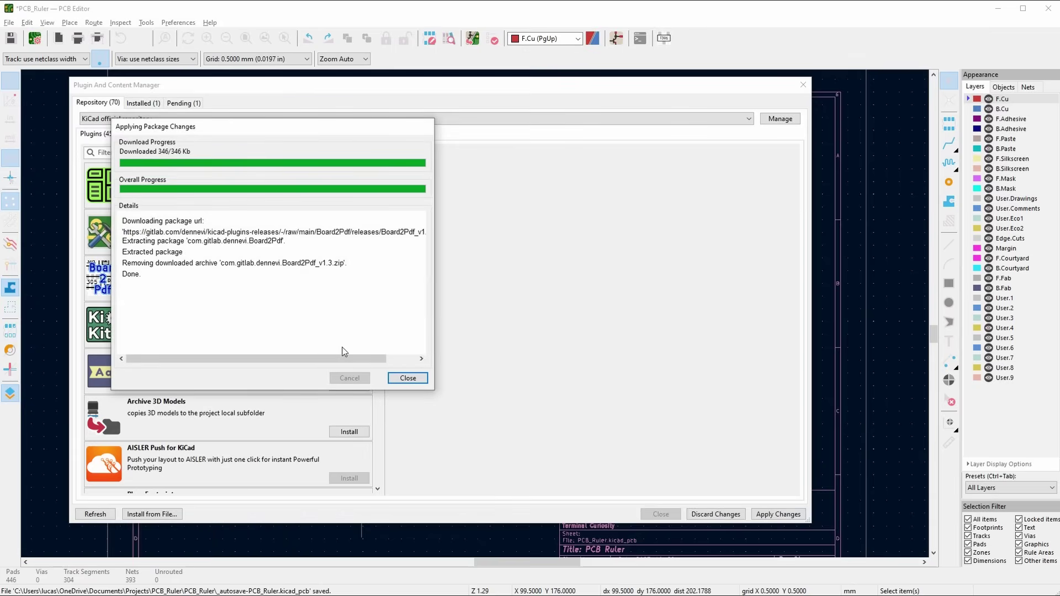
{"action": "left_click", "coordinate": [408, 378]}
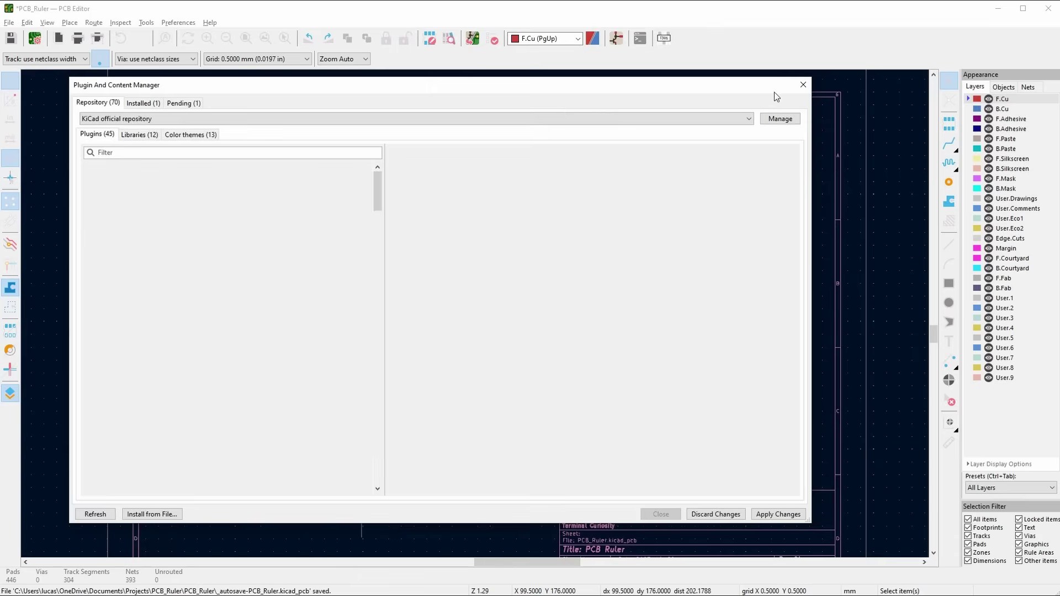
{"action": "left_click", "coordinate": [803, 85]}
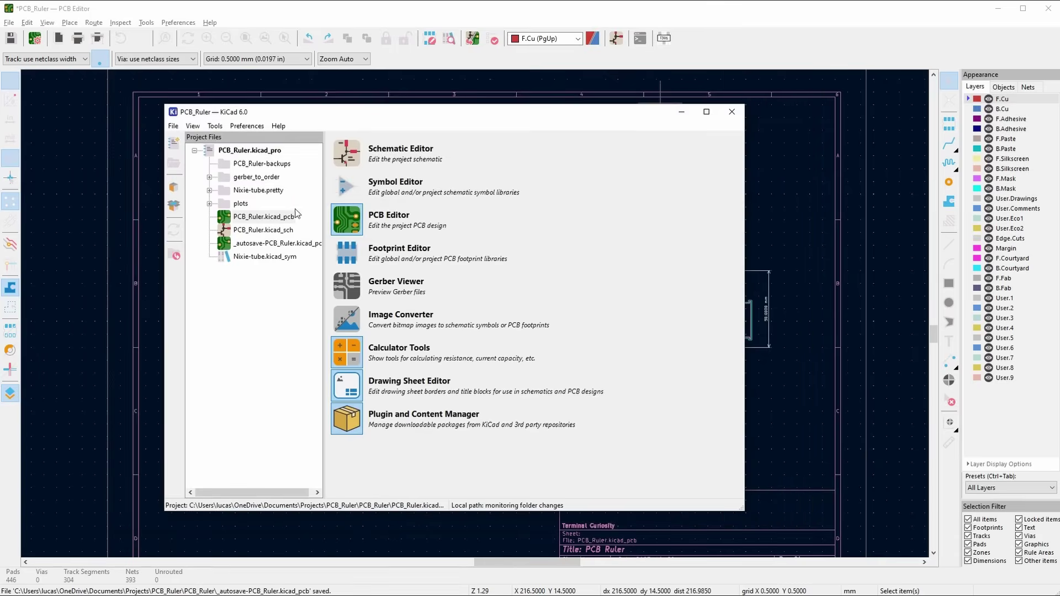
Reopen the PCB Editor and launch the Board2Pdf plugin from External Plugins
{"action": "double_click", "coordinate": [259, 221]}
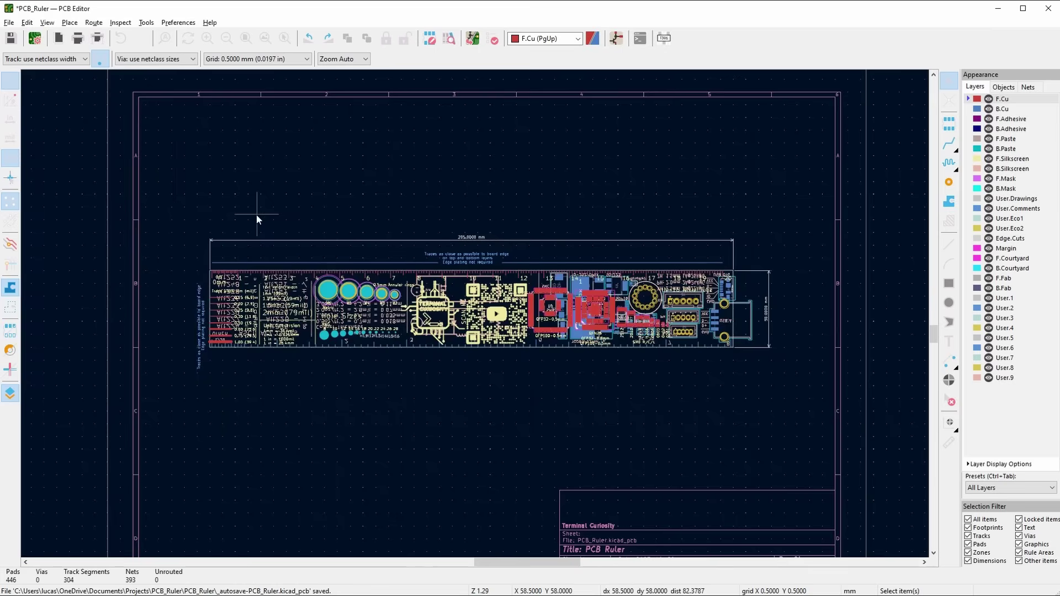
{"action": "left_click", "coordinate": [146, 22]}
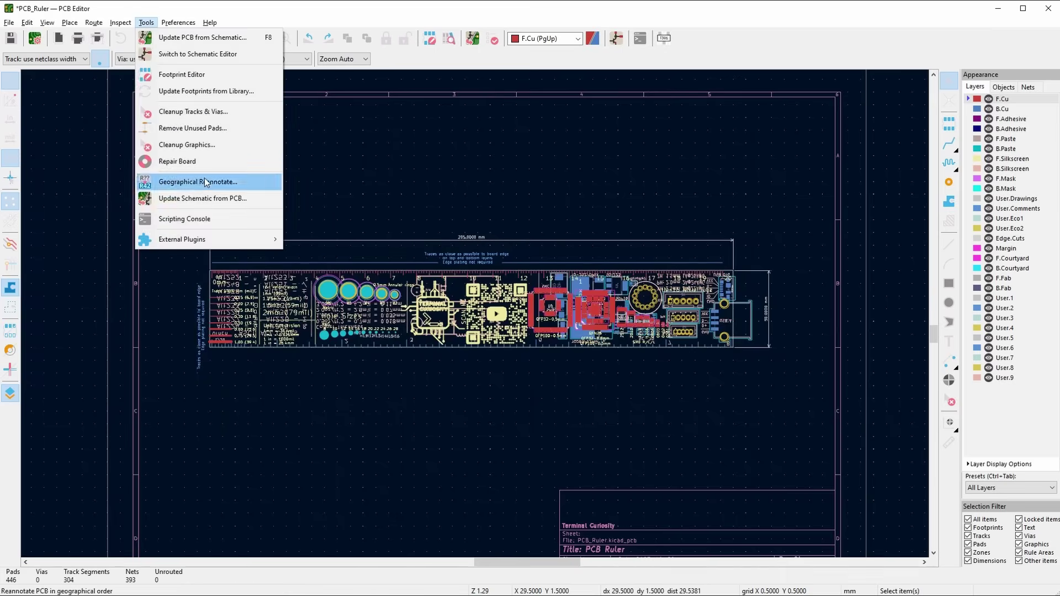
{"action": "mouse_move", "coordinate": [243, 240]}
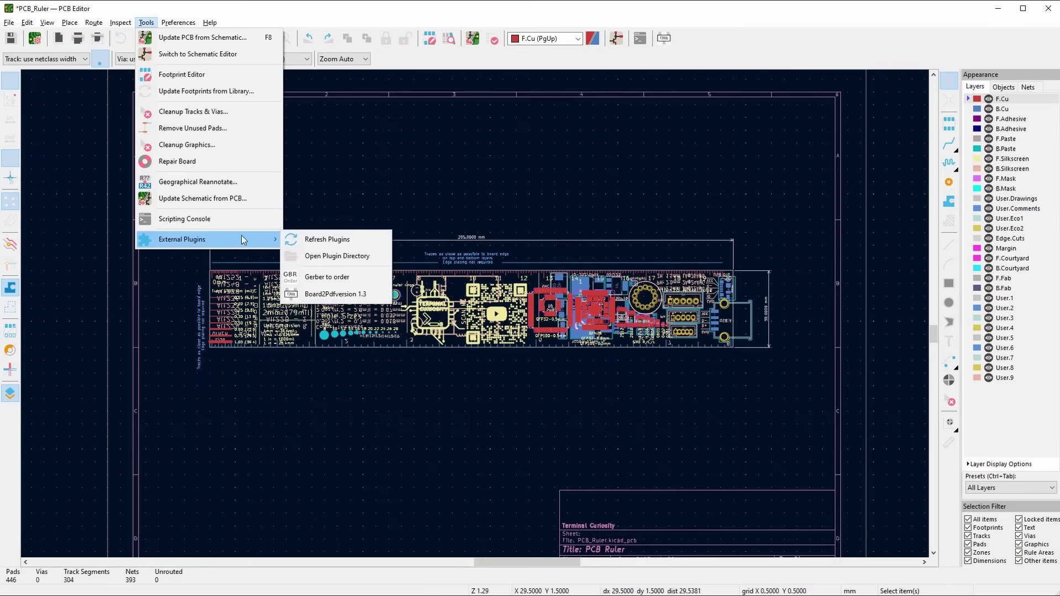
{"action": "left_click", "coordinate": [335, 294]}
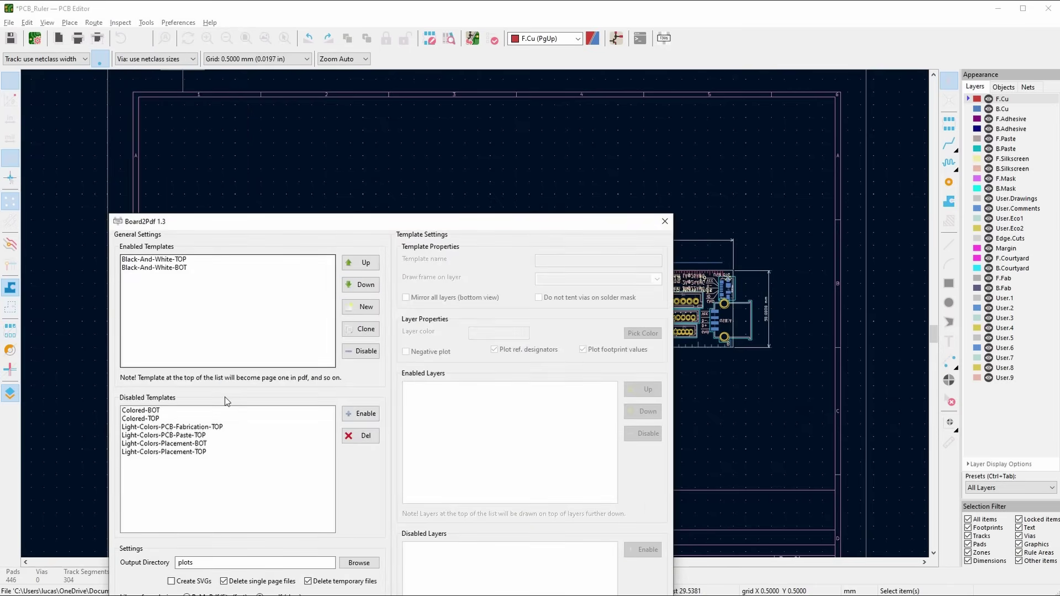
{"action": "left_click_drag", "start_coordinate": [338, 243], "coordinate": [435, 82]}
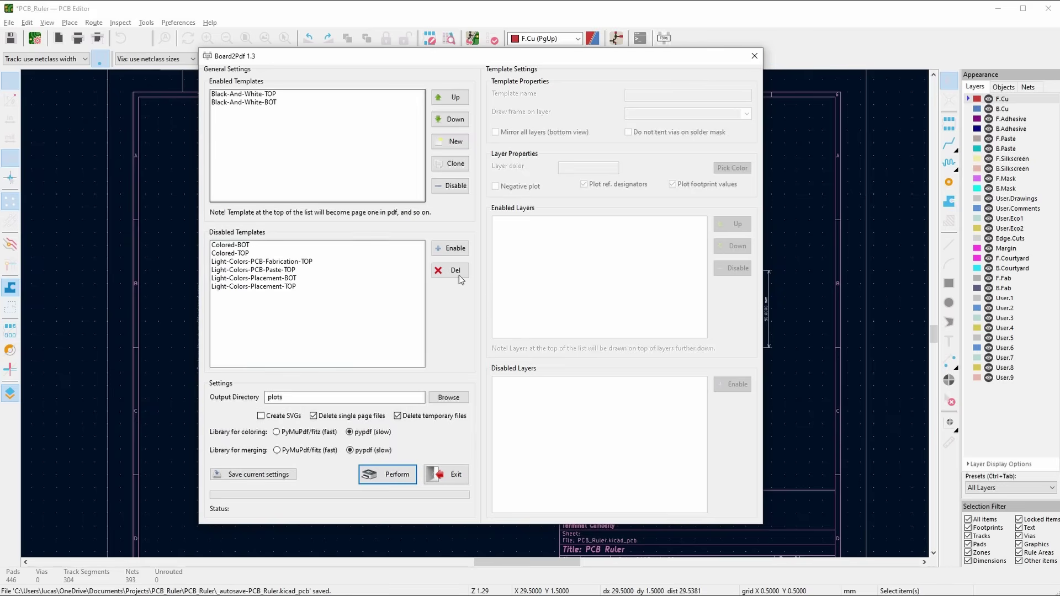
Enable Colored-BOT and Colored-TOP, disable both Black-And-White templates, and generate the PDF
{"action": "left_click", "coordinate": [251, 95]}
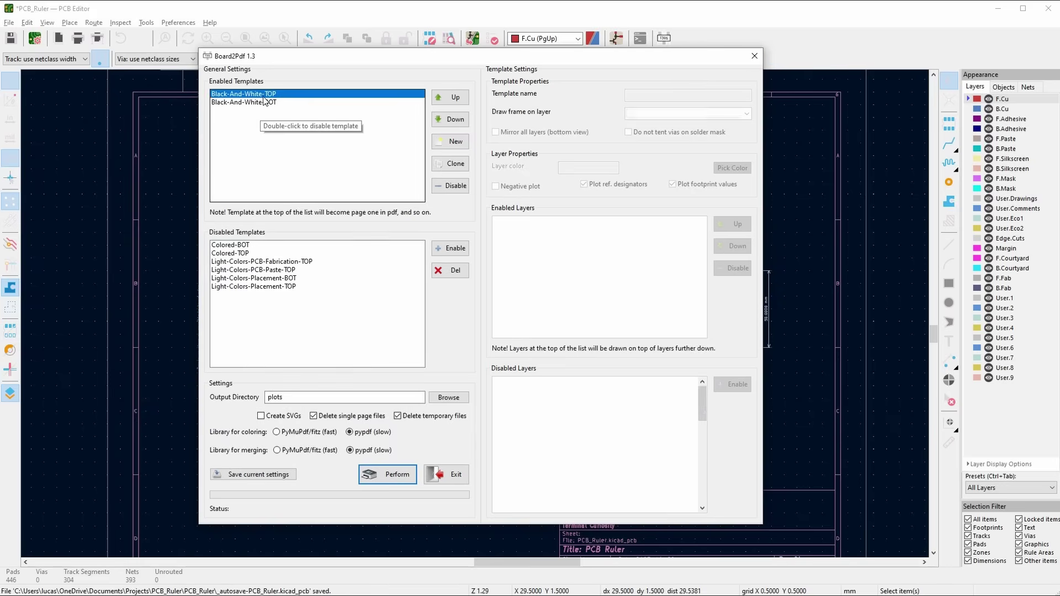
{"action": "left_click", "coordinate": [252, 102]}
{"action": "double_click", "coordinate": [232, 245]}
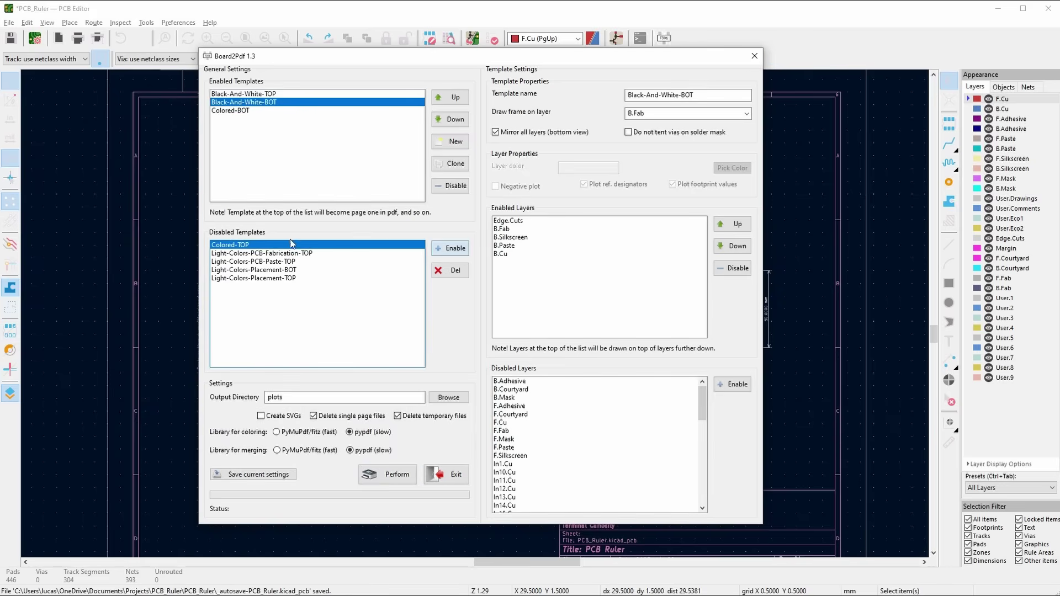
{"action": "left_click", "coordinate": [452, 249]}
{"action": "left_click", "coordinate": [251, 95]}
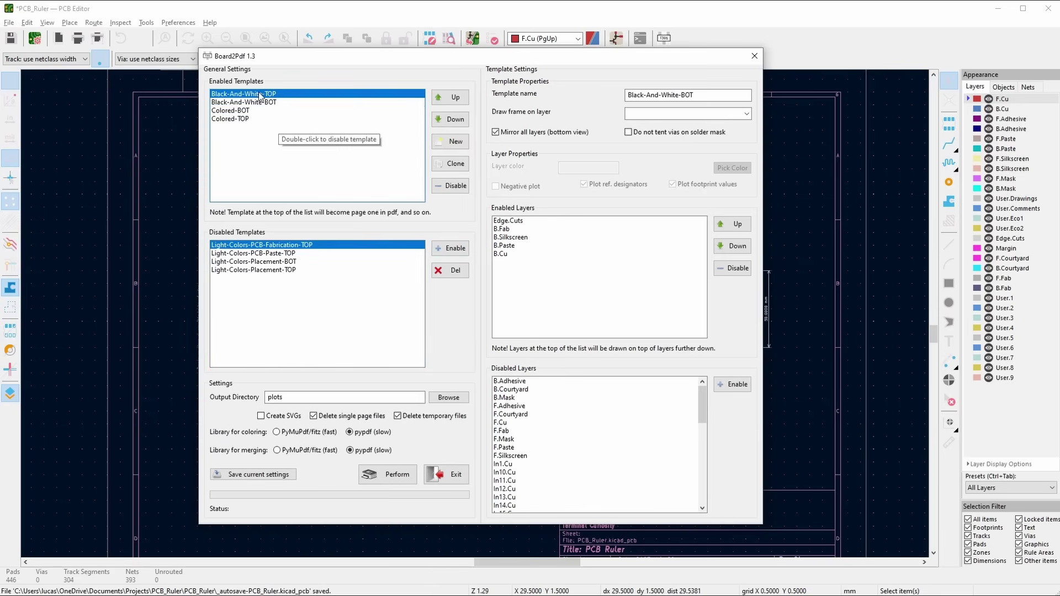
{"action": "left_click", "coordinate": [451, 185]}
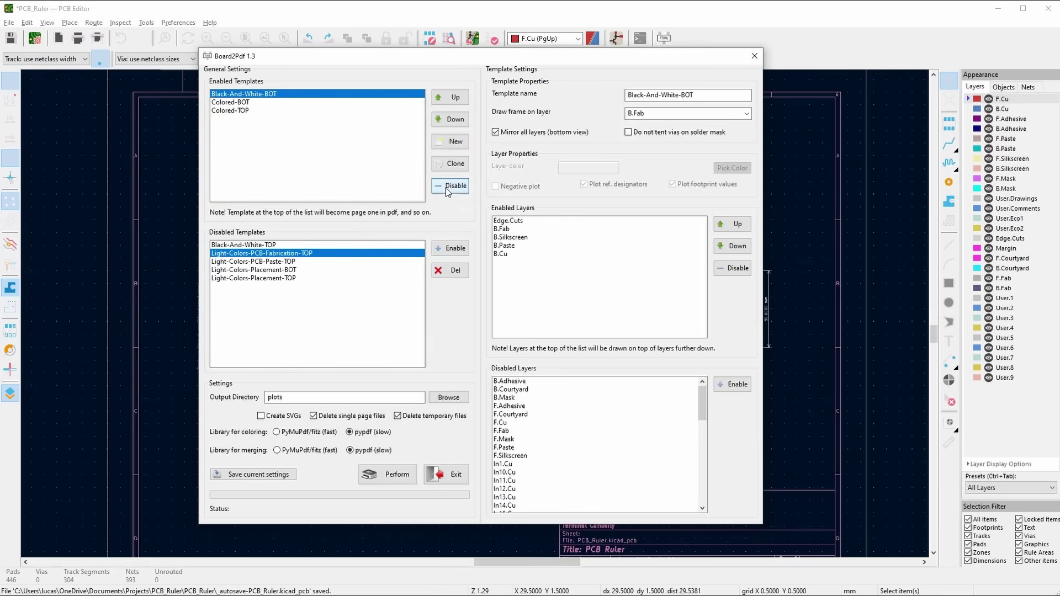
{"action": "left_click", "coordinate": [451, 184]}
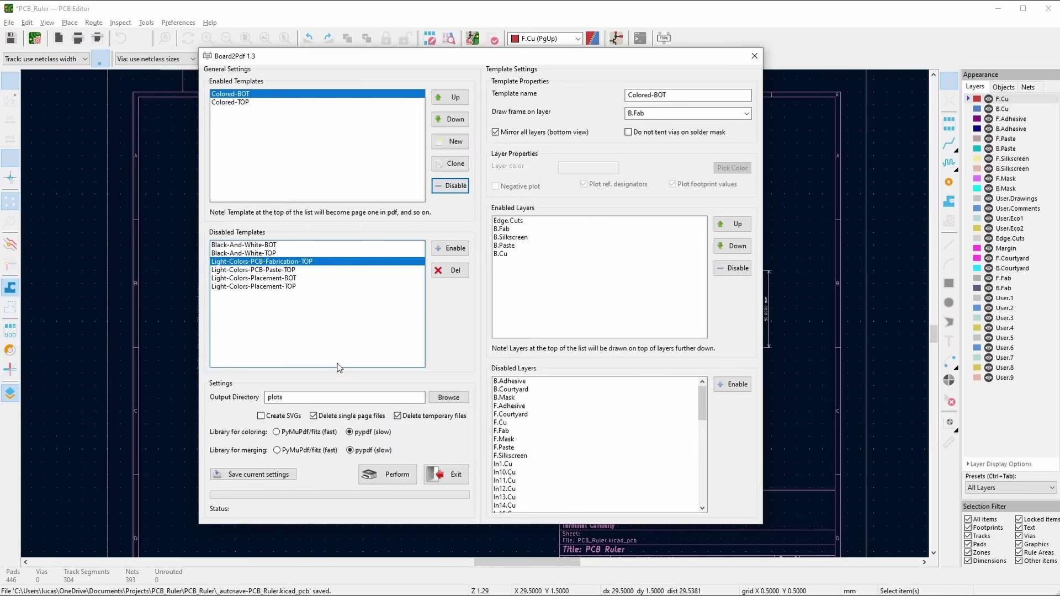
{"action": "left_click", "coordinate": [390, 476]}
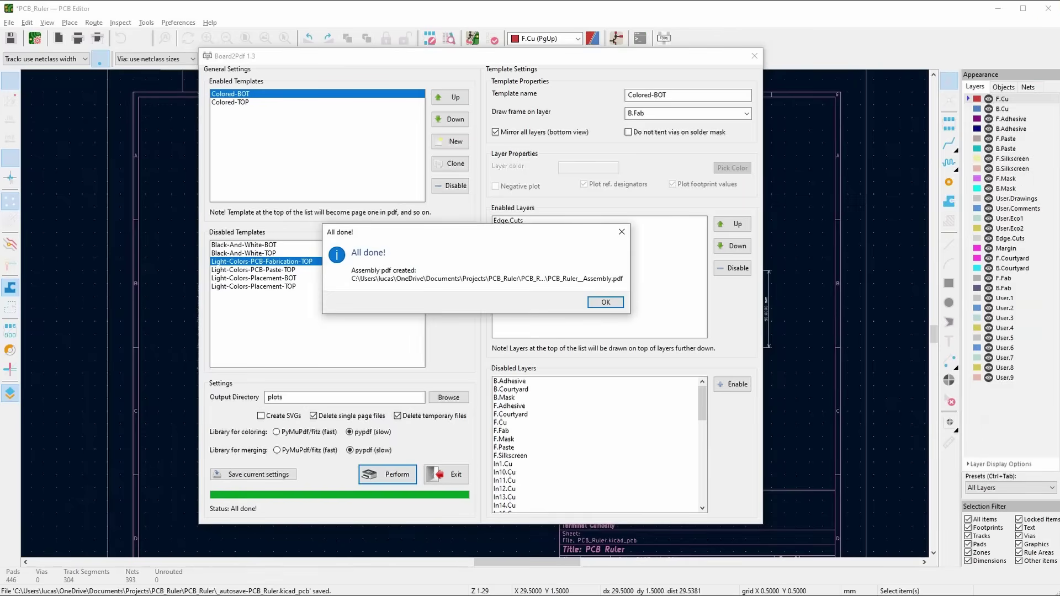
{"action": "left_click", "coordinate": [605, 302]}
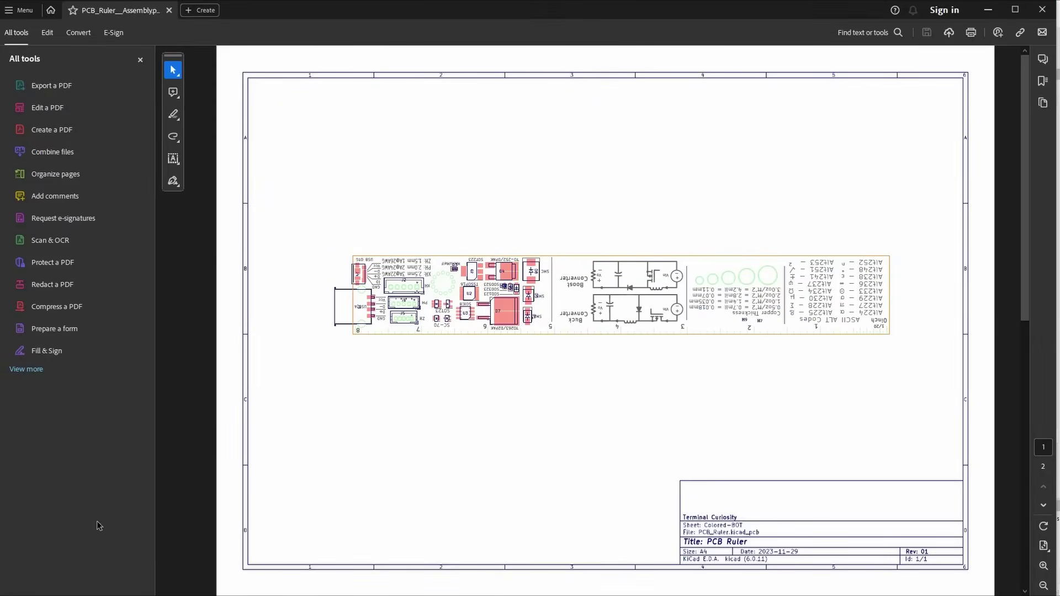
Scroll between page 1 (Colored-BOT) and page 2 (Colored-TOP) of the assembly PDF
{"action": "scroll", "coordinate": [667, 363], "scroll_direction": "down", "scroll_amount": 3}
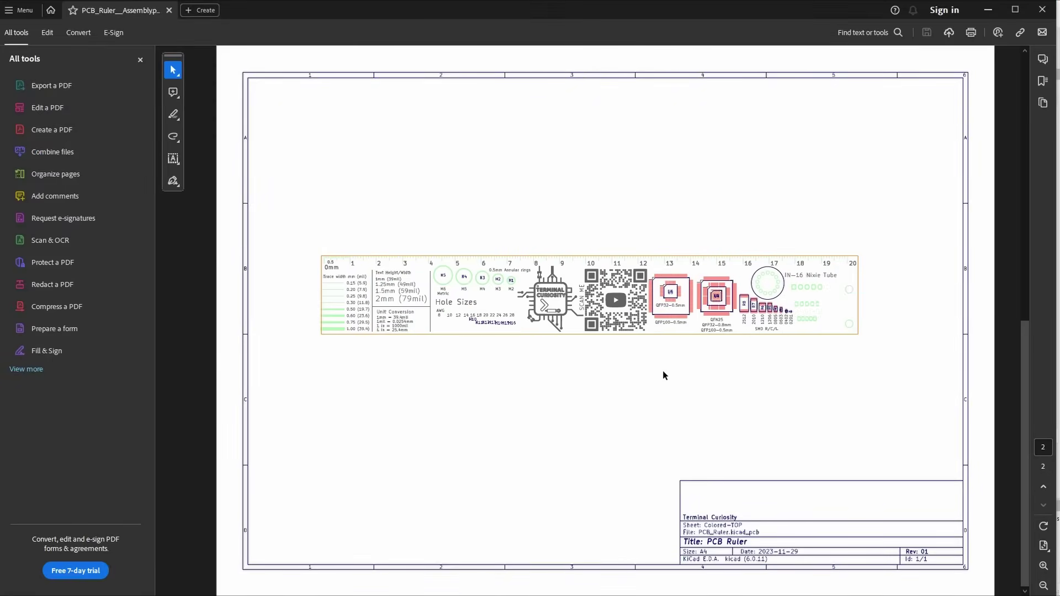
{"action": "scroll", "coordinate": [531, 373], "scroll_direction": "up", "scroll_amount": 3}
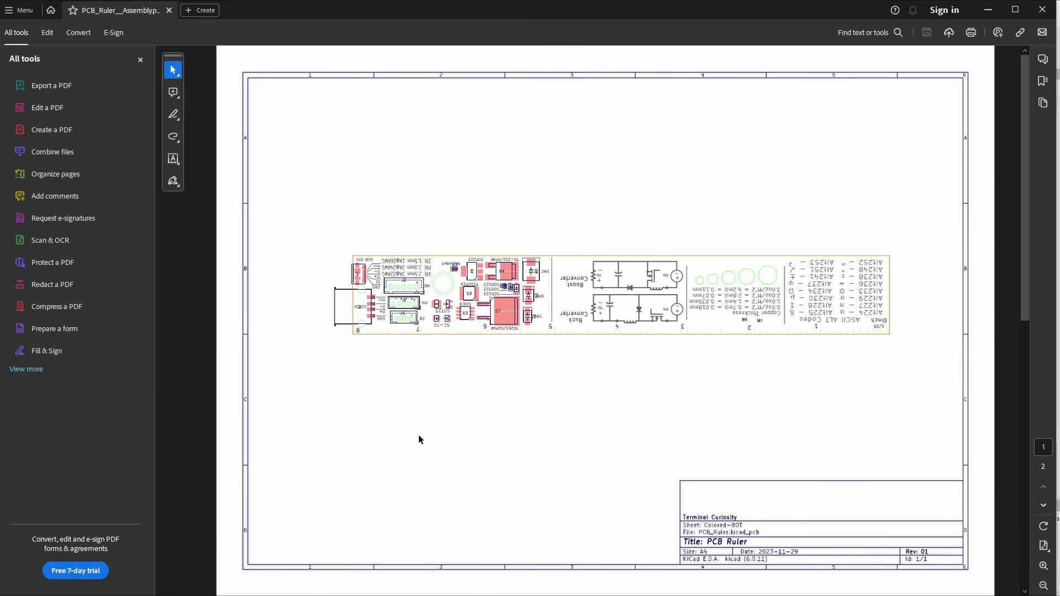
{"action": "scroll", "coordinate": [864, 401], "scroll_direction": "down", "scroll_amount": 3}
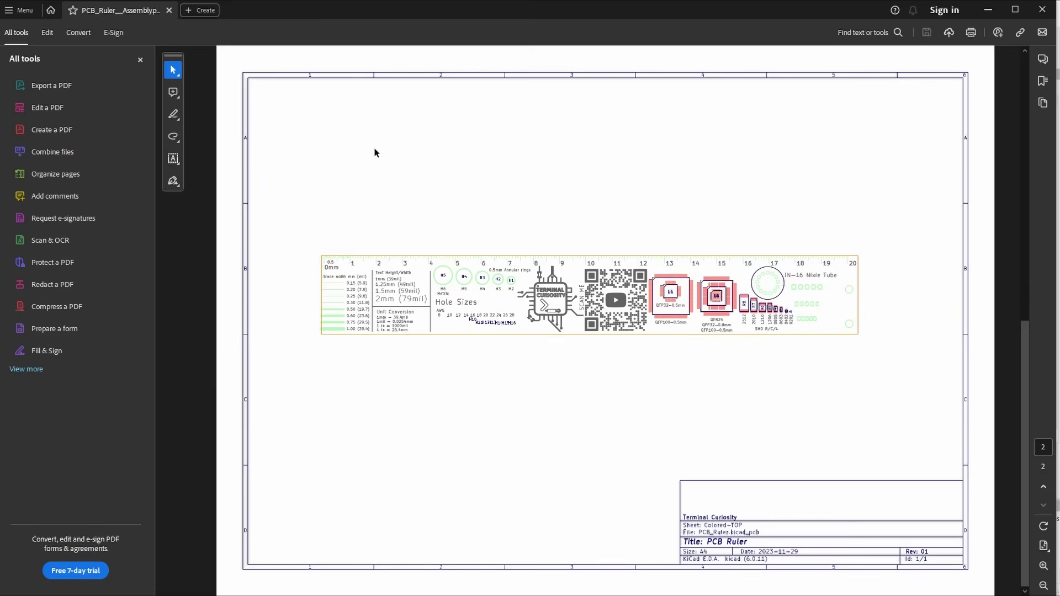
{"action": "scroll", "coordinate": [604, 426], "scroll_direction": "up", "scroll_amount": 3}
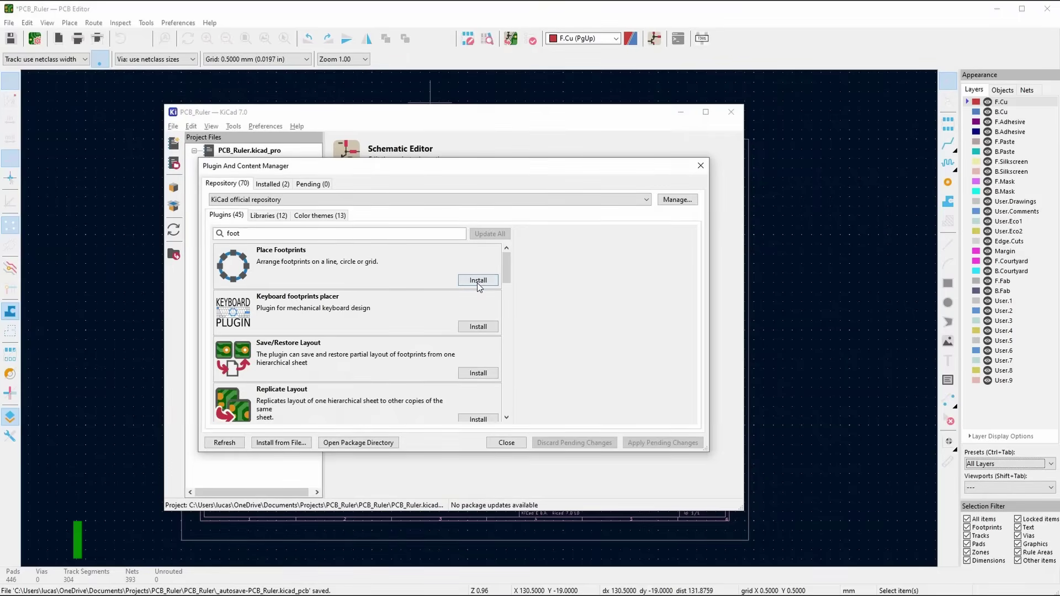
Queue Place Footprints for installation from the 'foot' search results
{"action": "left_click", "coordinate": [478, 280]}
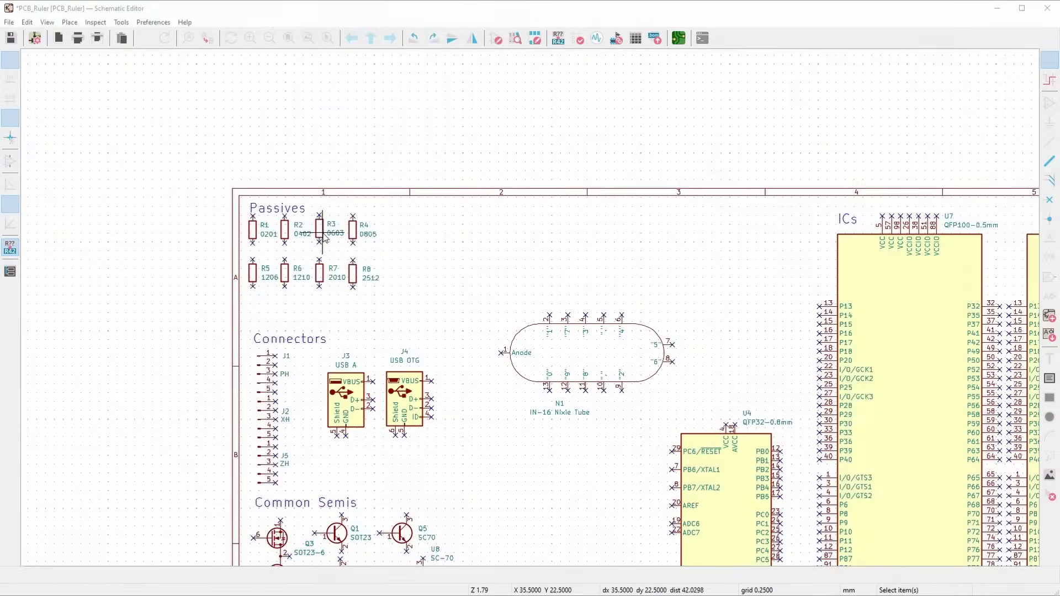
Duplicate 0603 resistor R3 ten times with Ctrl+D to place R9 through R18
{"action": "left_click", "coordinate": [319, 227]}
{"action": "key", "text": "ctrl+d"}
{"action": "left_click", "coordinate": [490, 229]}
{"action": "key", "text": "ctrl+d"}
{"action": "left_click", "coordinate": [526, 229]}
{"action": "key", "text": "ctrl+d"}
{"action": "key", "text": "ctrl+d"}
{"action": "left_click", "coordinate": [600, 226]}
{"action": "key", "text": "ctrl+d"}
{"action": "left_click", "coordinate": [641, 230]}
{"action": "key", "text": "ctrl+d"}
{"action": "left_click", "coordinate": [500, 267]}
{"action": "key", "text": "ctrl+d"}
{"action": "left_click", "coordinate": [535, 270]}
{"action": "key", "text": "ctrl+d"}
{"action": "left_click", "coordinate": [569, 265]}
{"action": "key", "text": "ctrl+d"}
{"action": "left_click", "coordinate": [608, 266]}
{"action": "key", "text": "ctrl+d"}
{"action": "left_click", "coordinate": [661, 264]}
{"action": "left_click", "coordinate": [754, 270]}
Save the schematic, update the PCB, and drop the new resistors below the ruler
{"action": "key", "text": "ctrl+s"}
{"action": "key", "text": "F8"}
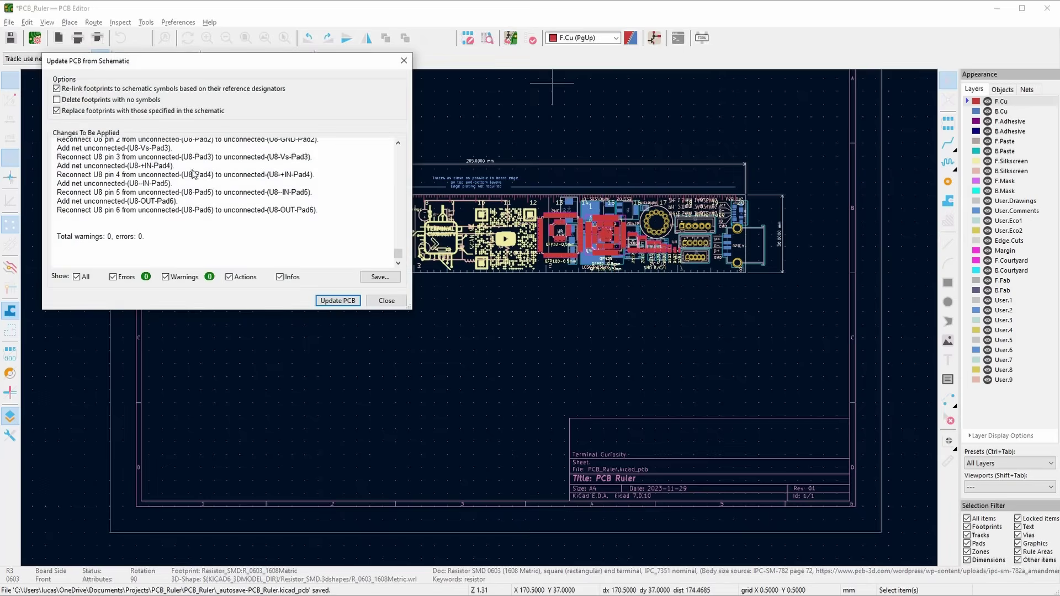
{"action": "left_click", "coordinate": [348, 302]}
{"action": "left_click", "coordinate": [386, 300]}
{"action": "left_click", "coordinate": [335, 360]}
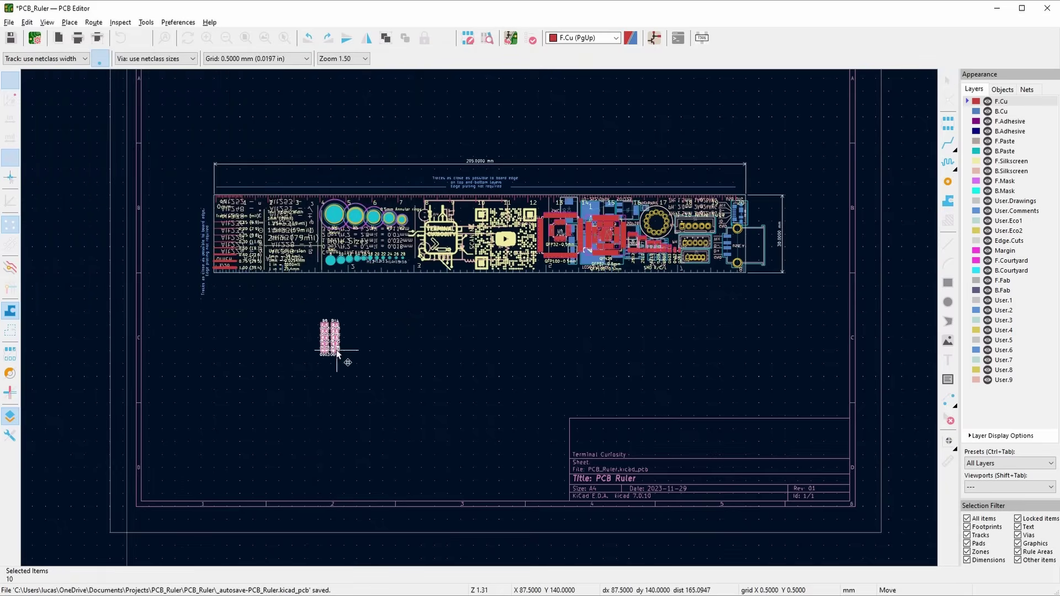
{"action": "scroll", "coordinate": [335, 360], "scroll_direction": "up", "scroll_amount": 6}
{"action": "scroll", "coordinate": [654, 272], "scroll_direction": "down", "scroll_amount": 2}
{"action": "left_click_drag", "start_coordinate": [334, 252], "coordinate": [647, 255]}
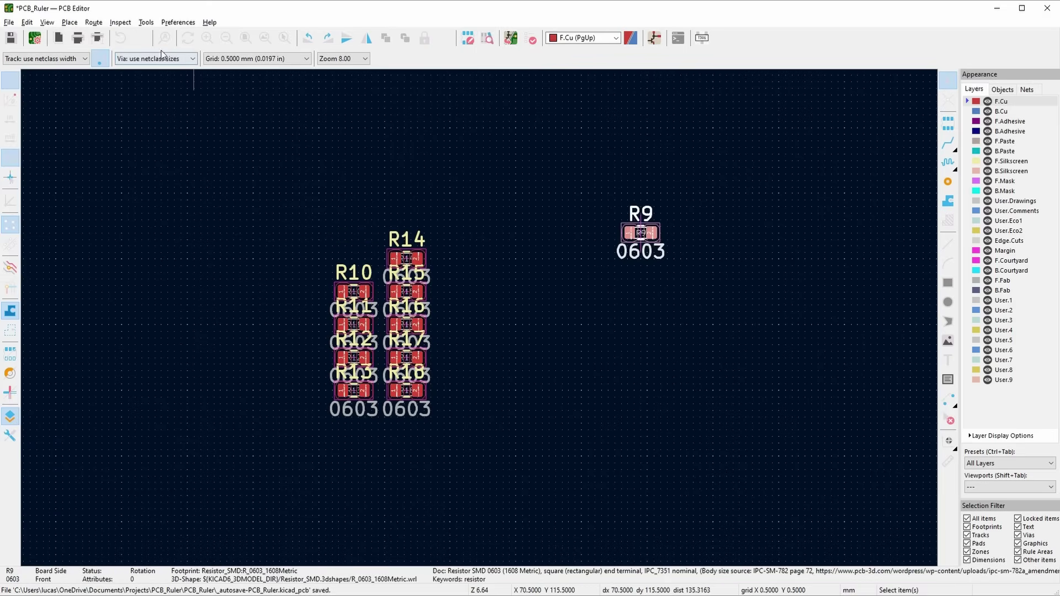
Use Place Footprints to line up R9–R18 in a Linear row, sorted by reference
{"action": "left_click", "coordinate": [146, 22]}
{"action": "mouse_move", "coordinate": [223, 276]}
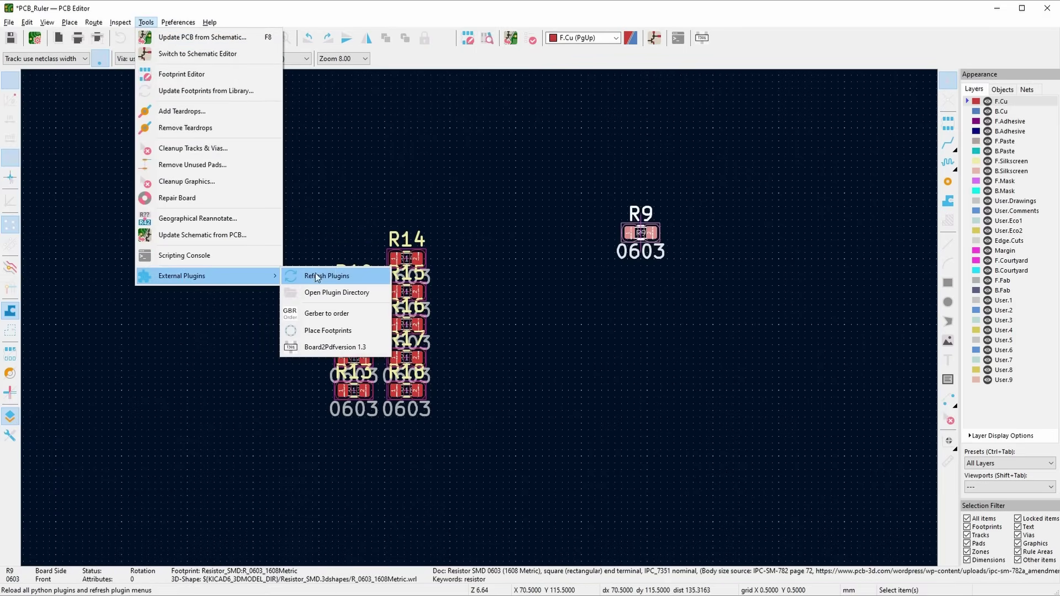
{"action": "left_click", "coordinate": [343, 330]}
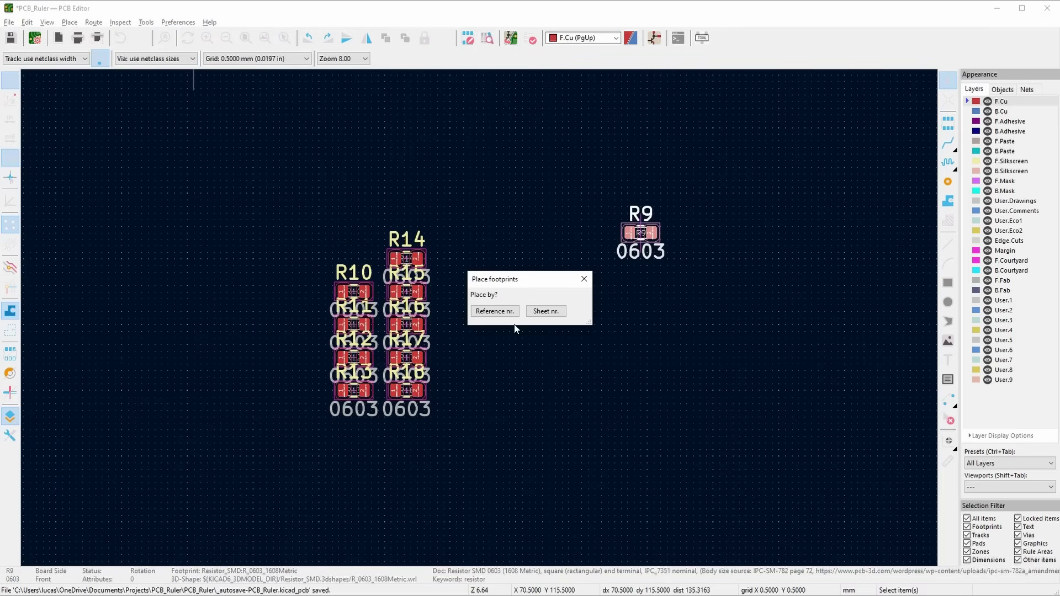
{"action": "left_click", "coordinate": [494, 308]}
{"action": "scroll", "coordinate": [494, 263], "scroll_direction": "down", "scroll_amount": 1}
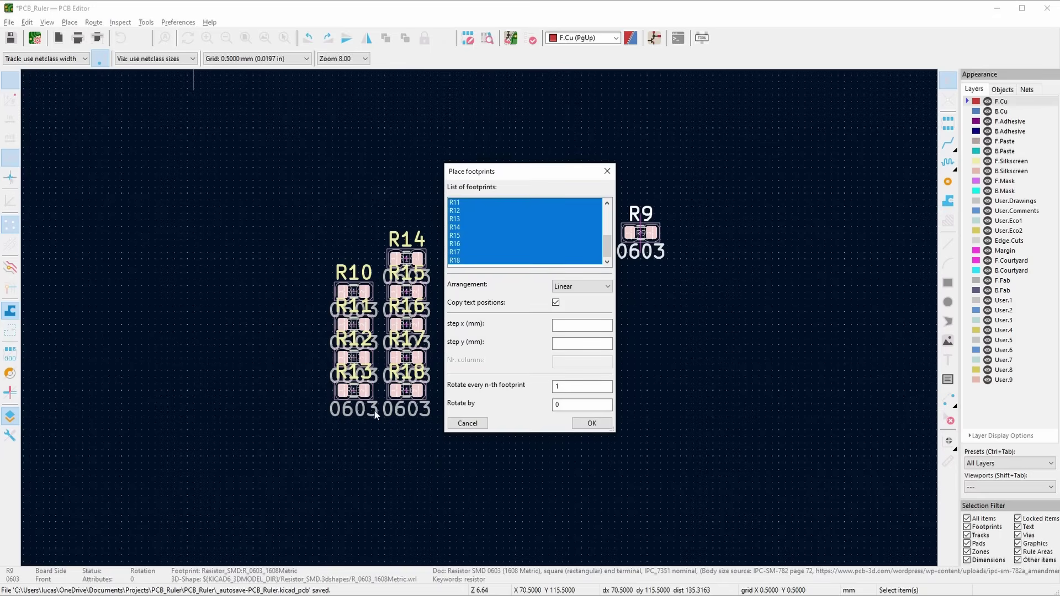
{"action": "scroll", "coordinate": [506, 233], "scroll_direction": "up", "scroll_amount": 4}
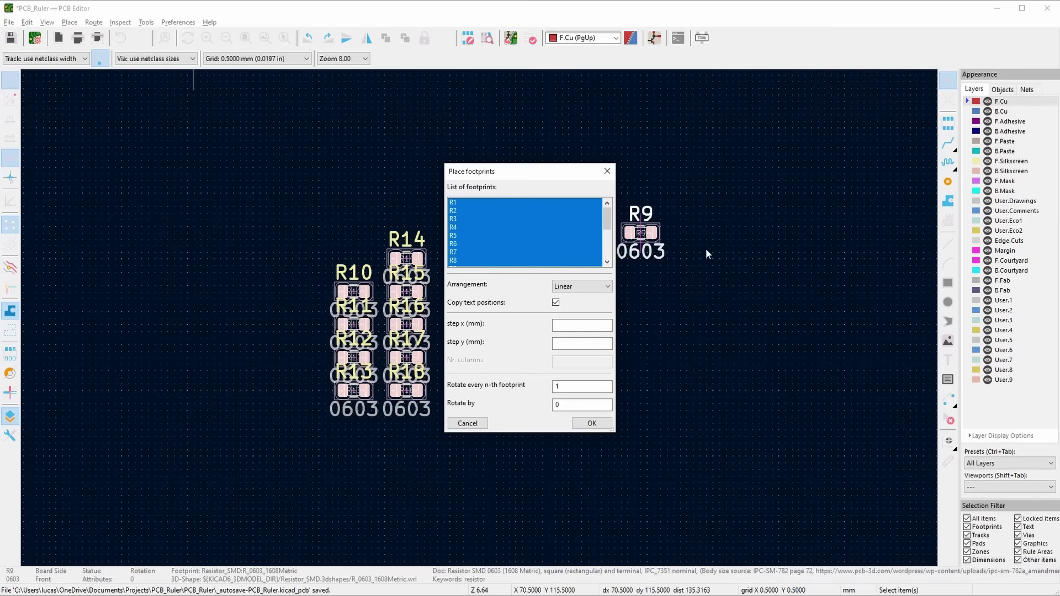
{"action": "left_click", "coordinate": [474, 205]}
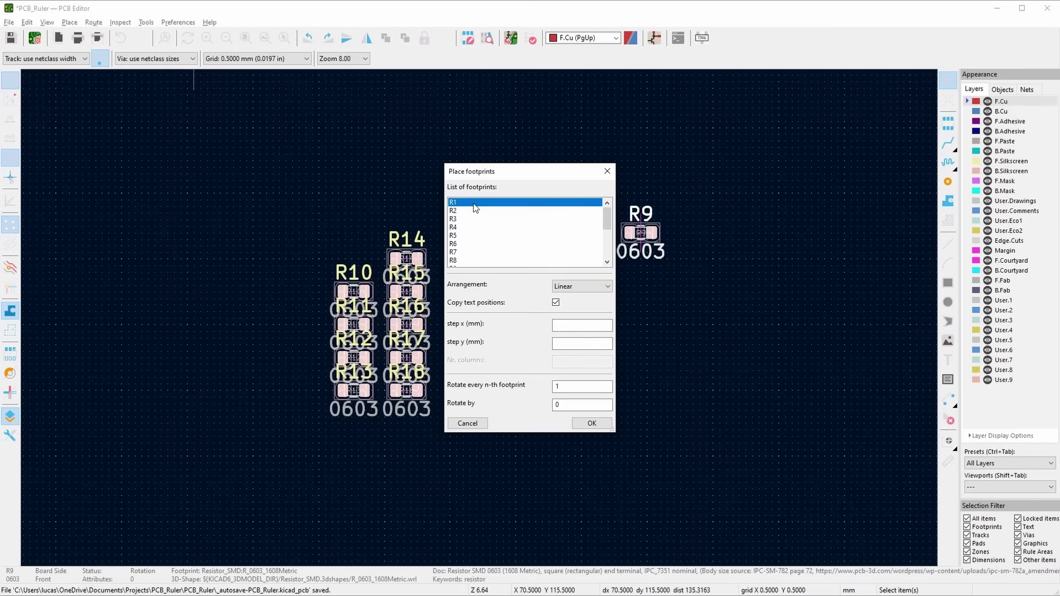
{"action": "scroll", "coordinate": [465, 233], "scroll_direction": "down", "scroll_amount": 2}
{"action": "left_click", "coordinate": [456, 226]}
{"action": "scroll", "coordinate": [473, 243], "scroll_direction": "down", "scroll_amount": 1}
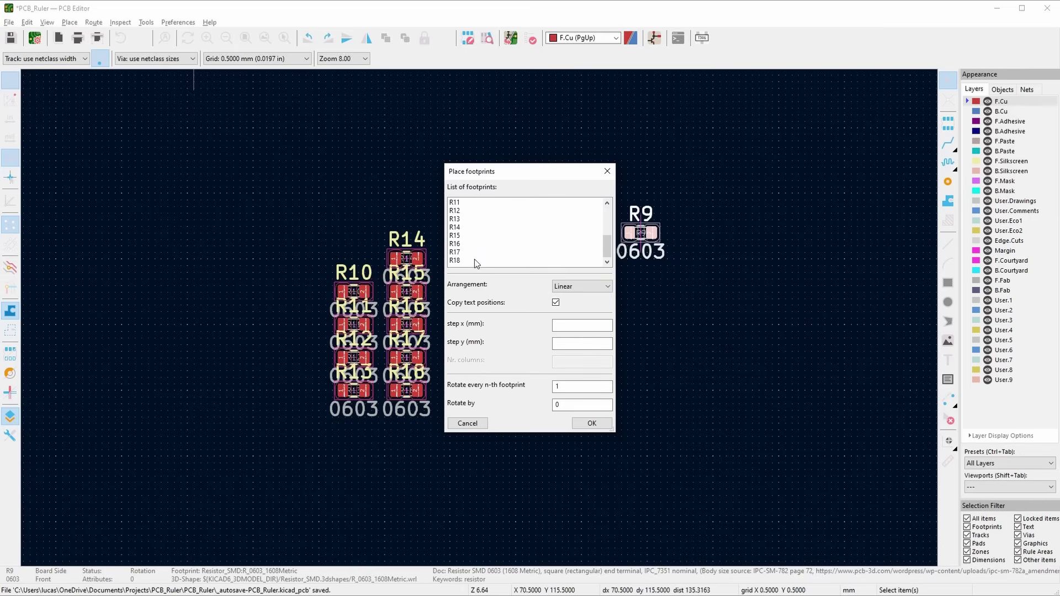
{"action": "left_click", "coordinate": [455, 260], "text": "shift"}
{"action": "left_click", "coordinate": [568, 286]}
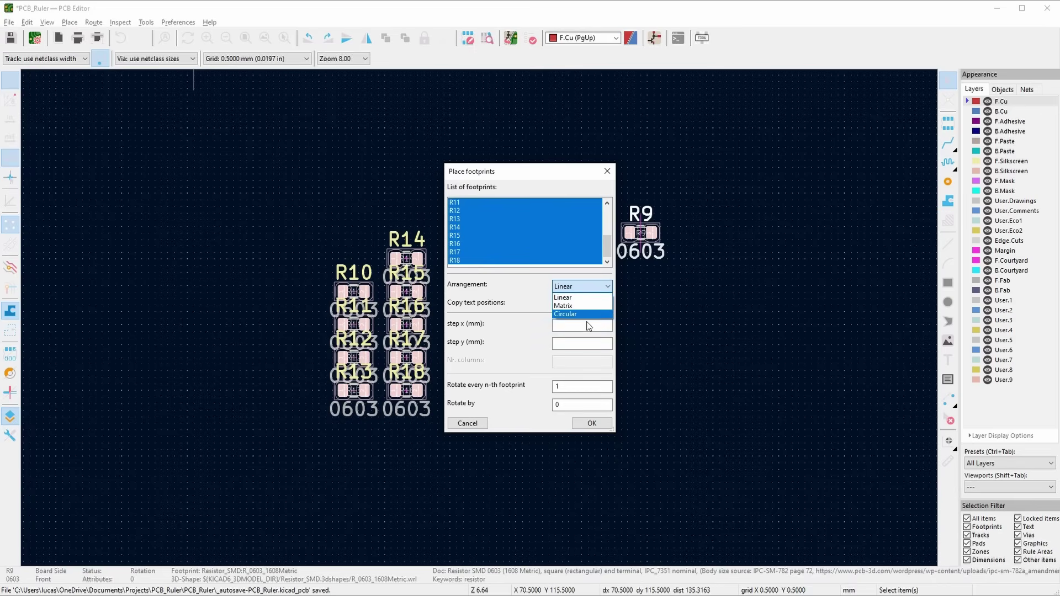
{"action": "left_click", "coordinate": [579, 328]}
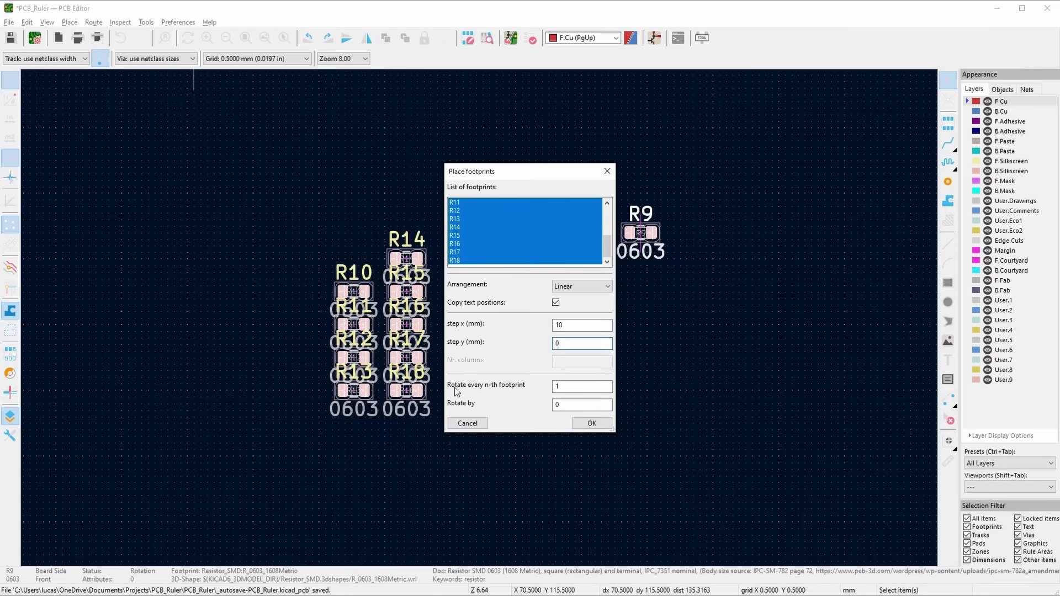
{"action": "left_click", "coordinate": [592, 423]}
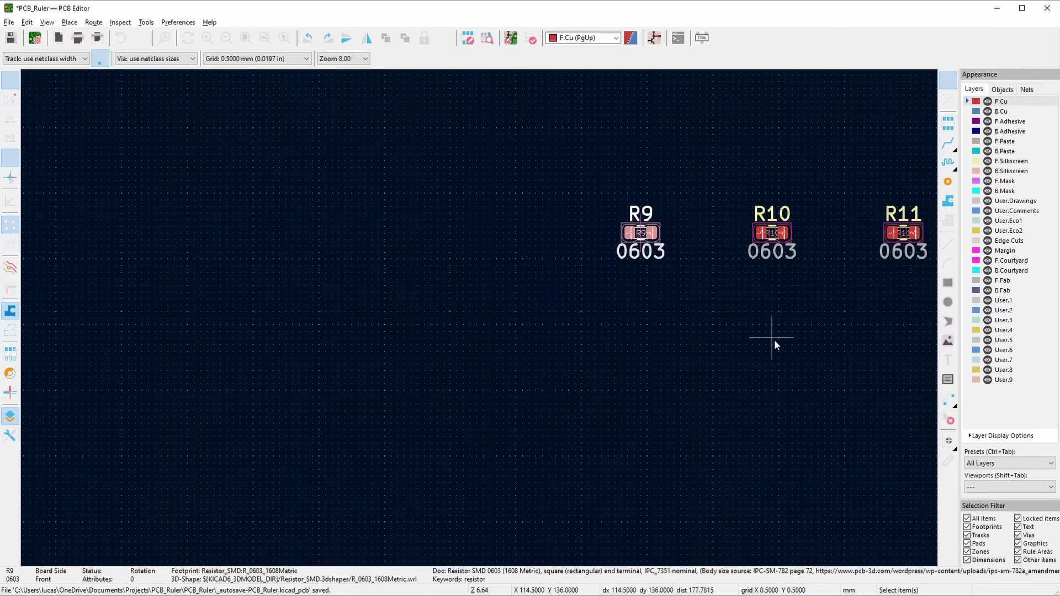
Select the R9 footprint on the board
{"action": "scroll", "coordinate": [773, 338], "scroll_direction": "down", "scroll_amount": 3}
{"action": "scroll", "coordinate": [533, 329], "scroll_direction": "right", "scroll_amount": 5}
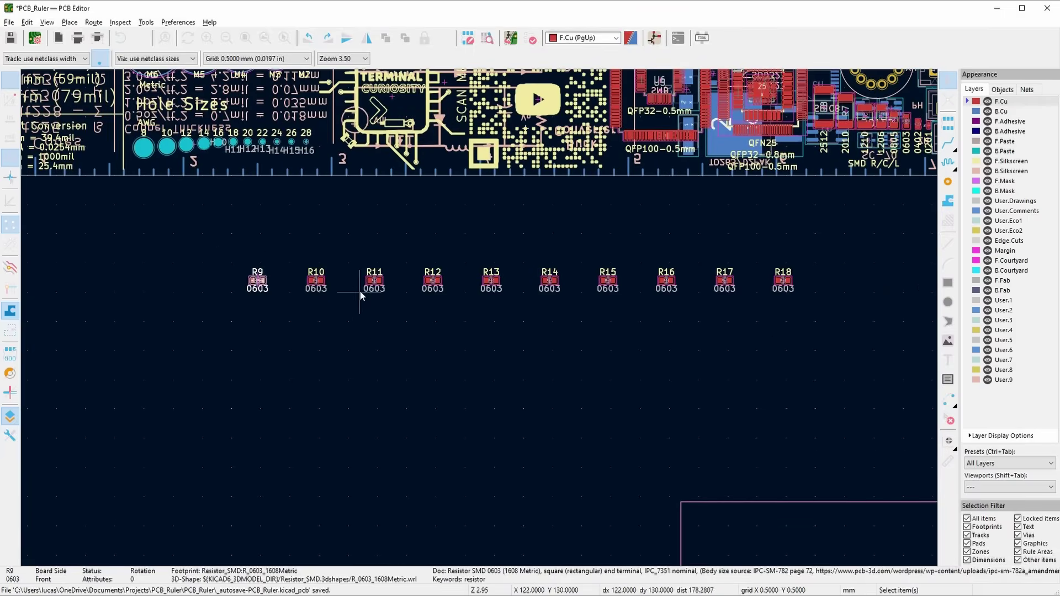
{"action": "left_click", "coordinate": [447, 348]}
{"action": "scroll", "coordinate": [414, 336], "scroll_direction": "up", "scroll_amount": 1}
{"action": "scroll", "coordinate": [386, 327], "scroll_direction": "down", "scroll_amount": 1}
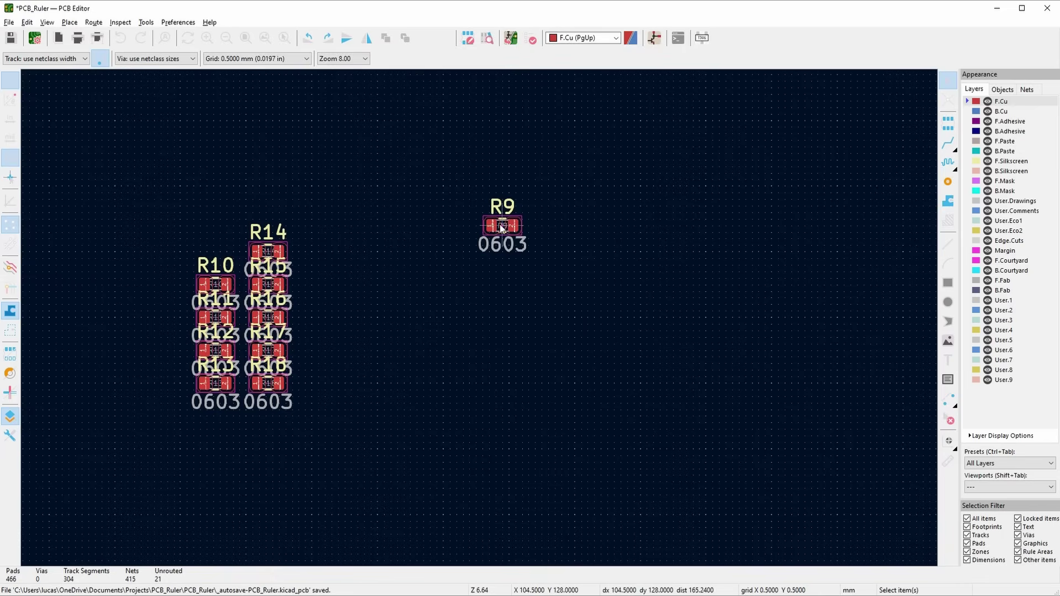
{"action": "left_click", "coordinate": [501, 226]}
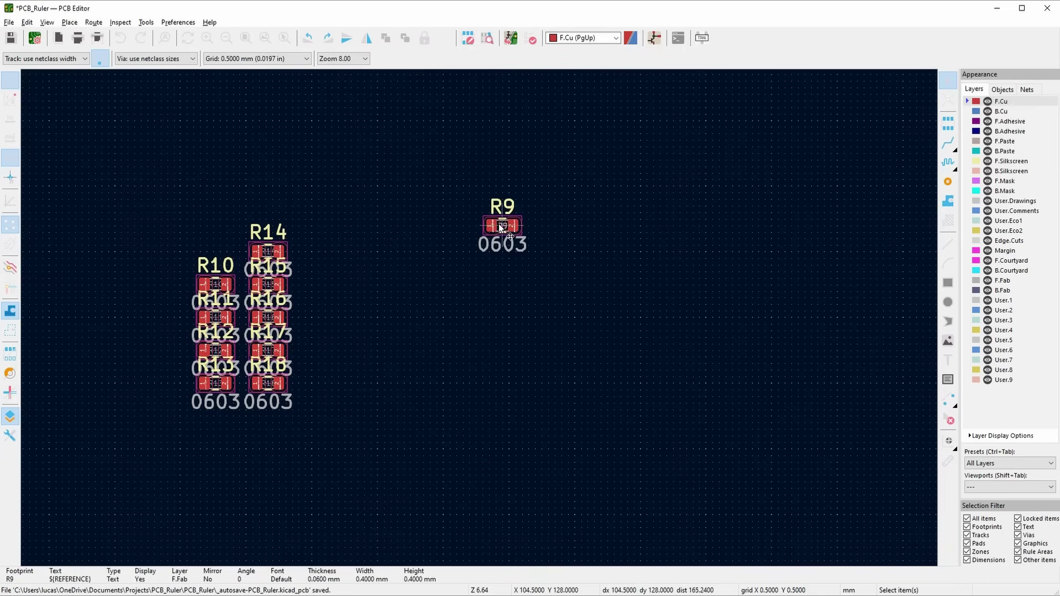
{"action": "left_click", "coordinate": [545, 214]}
{"action": "left_click", "coordinate": [508, 221]}
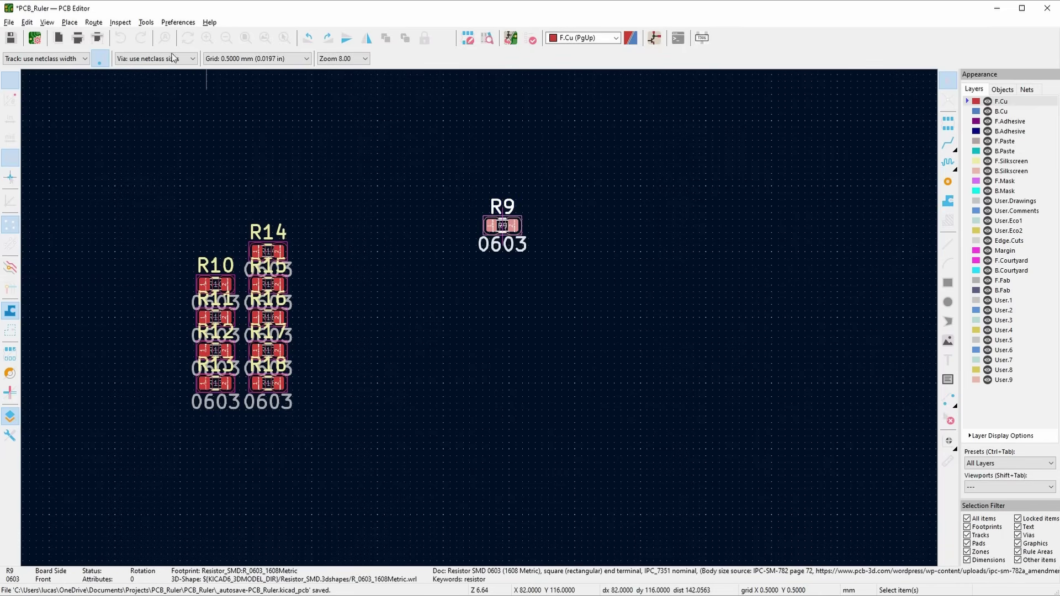
Rearrange R9–R18 as a 3-column Matrix with 4 mm x and y steps
{"action": "left_click", "coordinate": [146, 22]}
{"action": "mouse_move", "coordinate": [266, 277]}
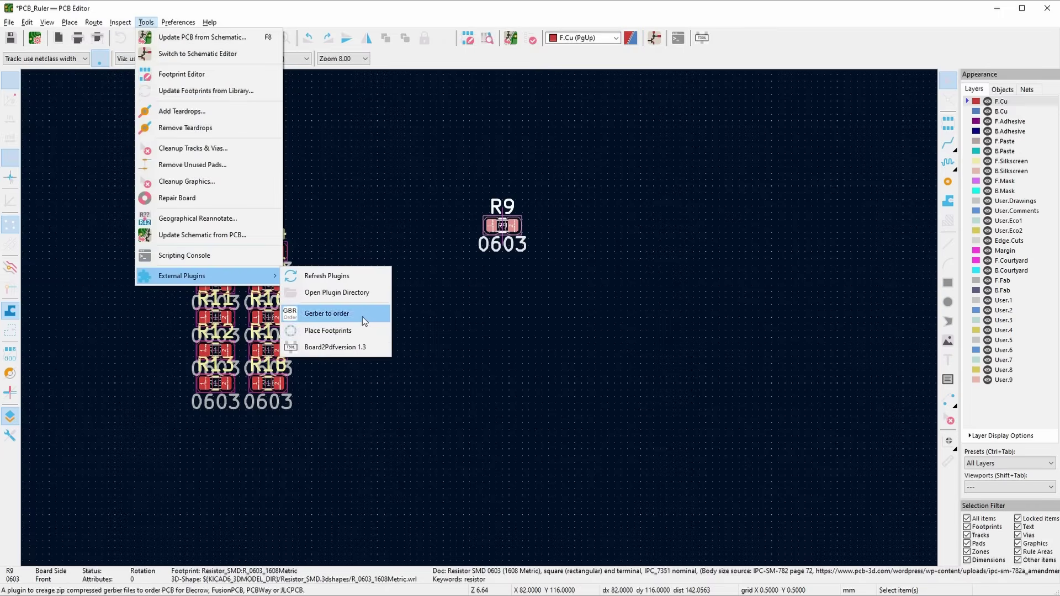
{"action": "left_click", "coordinate": [356, 330]}
{"action": "left_click", "coordinate": [502, 311]}
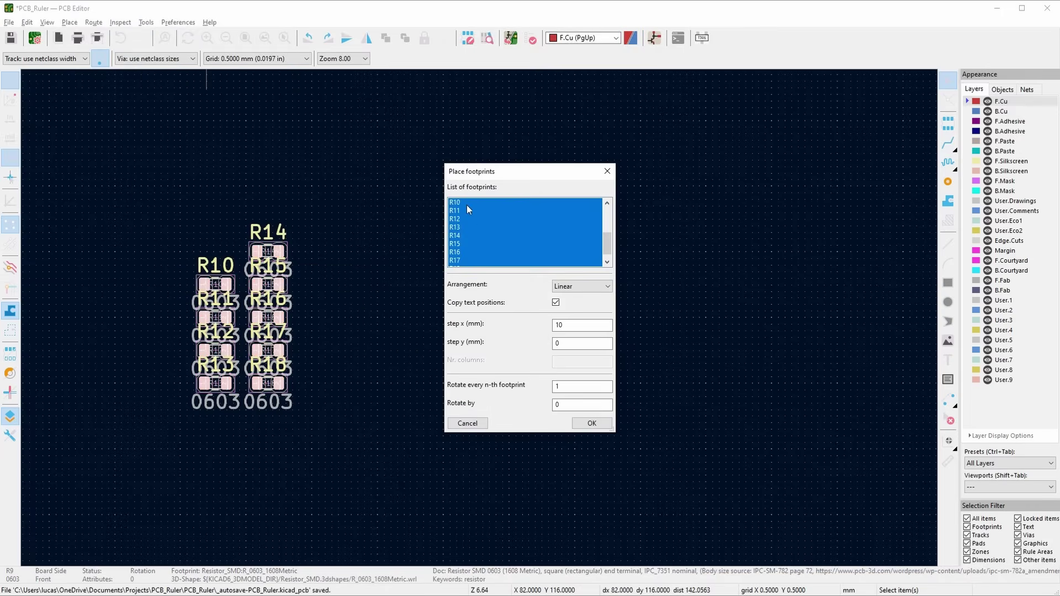
{"action": "left_click", "coordinate": [468, 226]}
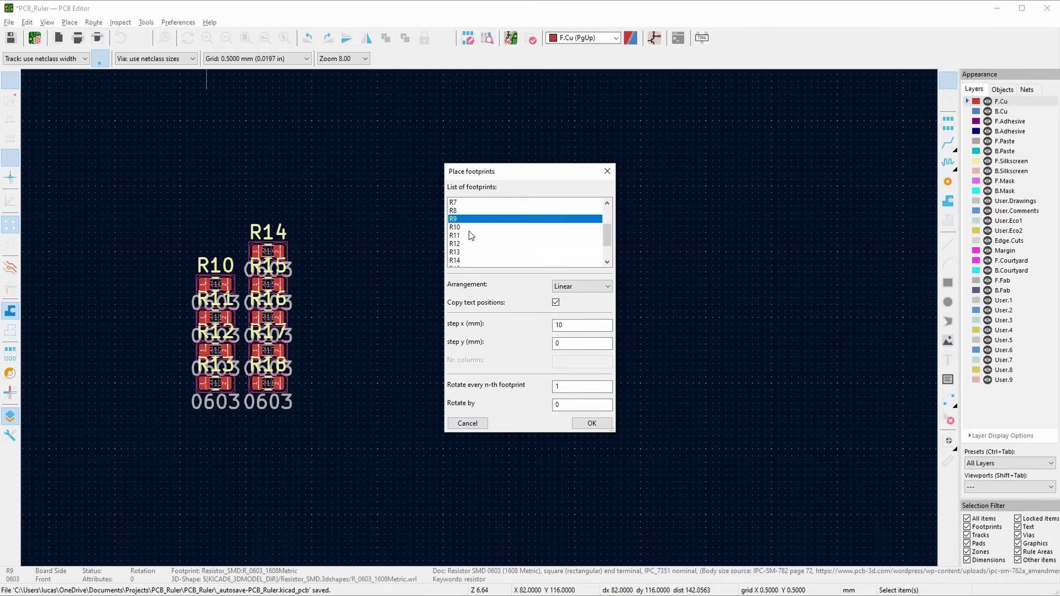
{"action": "left_click", "coordinate": [582, 286]}
{"action": "left_click", "coordinate": [581, 304]}
{"action": "left_click", "coordinate": [574, 329]}
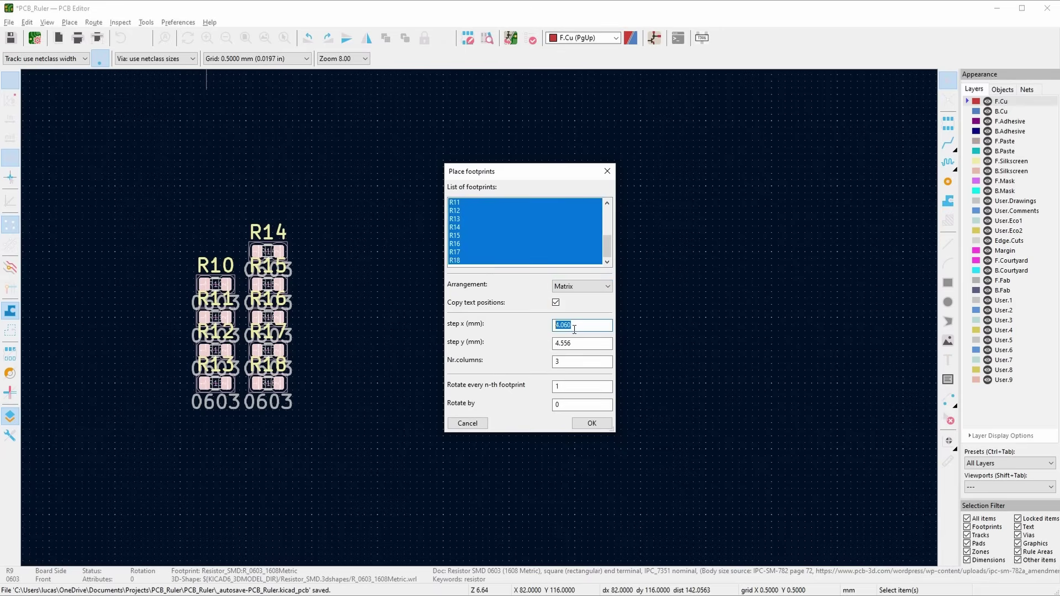
{"action": "type", "text": "4"}
{"action": "key", "text": "Tab"}
{"action": "type", "text": "4"}
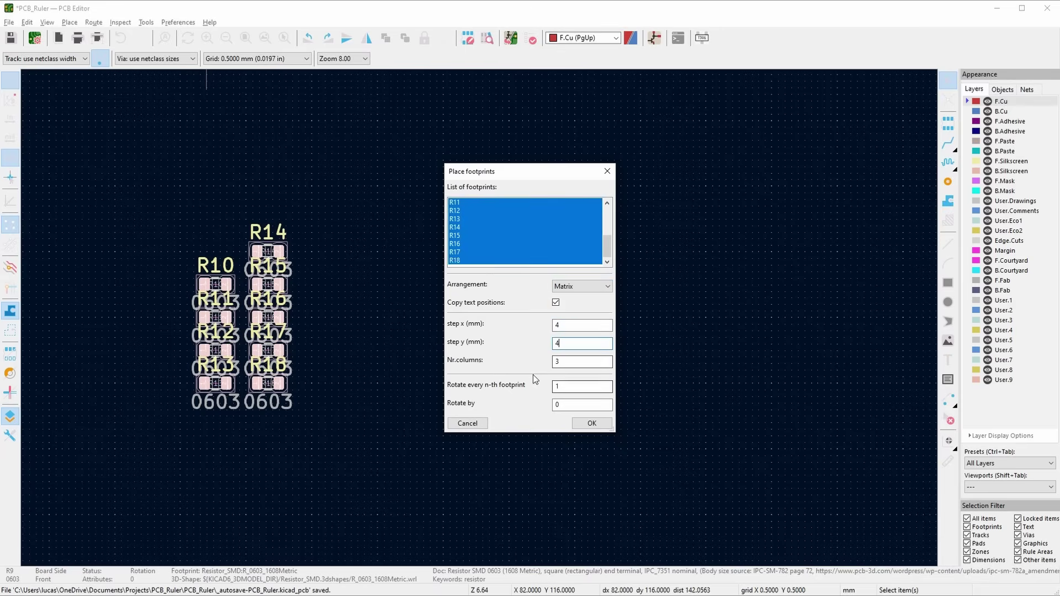
{"action": "left_click", "coordinate": [591, 423]}
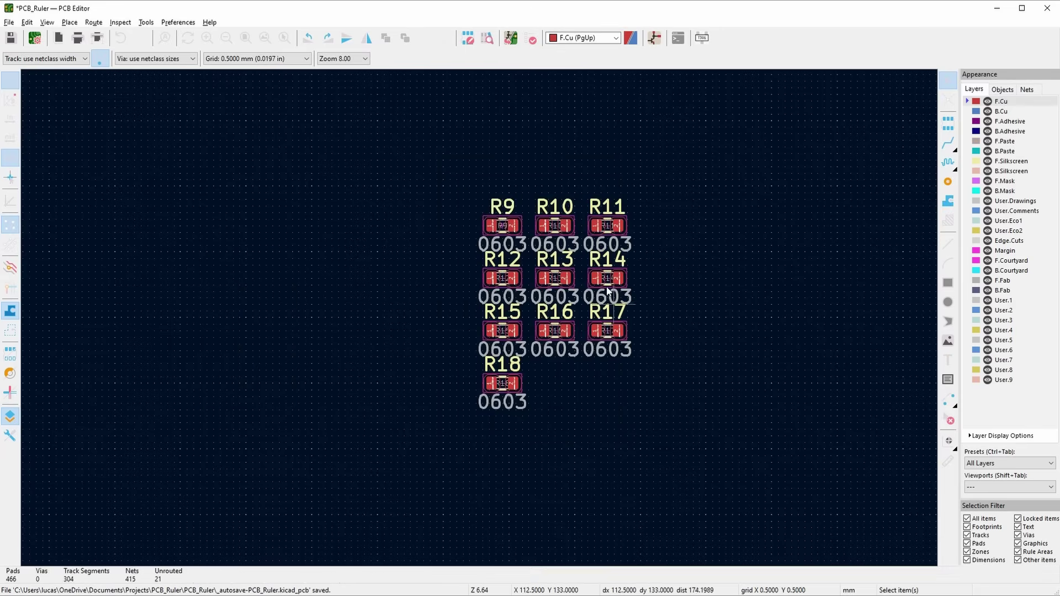
{"action": "scroll", "coordinate": [624, 323], "scroll_direction": "up", "scroll_amount": 2}
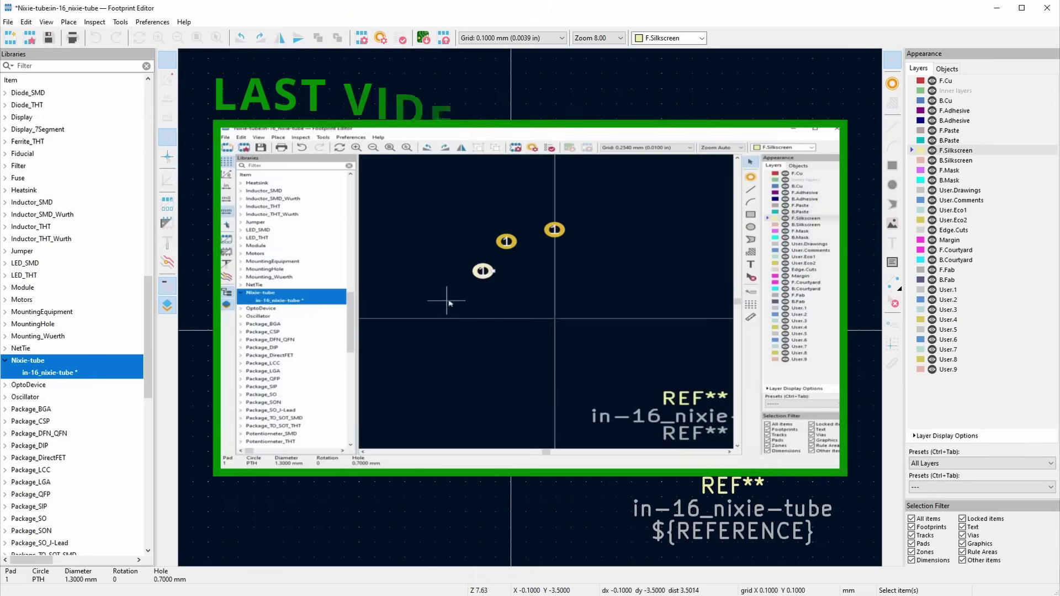
Open the in-16_nixie-tube footprint from the Nixie-tube library in the Footprint Editor
{"action": "left_click", "coordinate": [456, 294]}
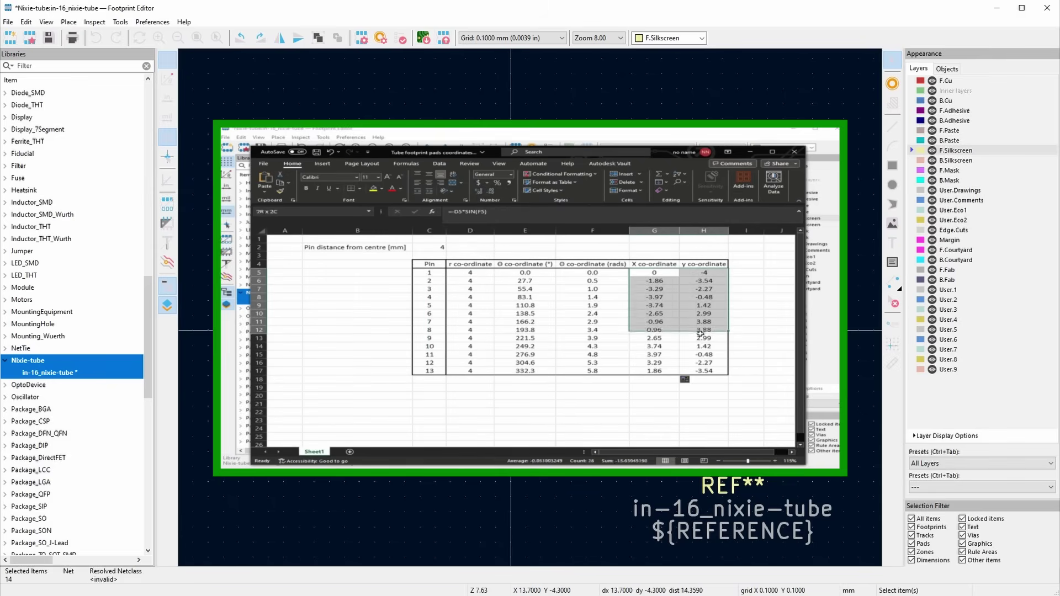
Place a new pad and set its Y position to 4 mm from the origin
{"action": "key", "text": "ctrl+shift+p"}
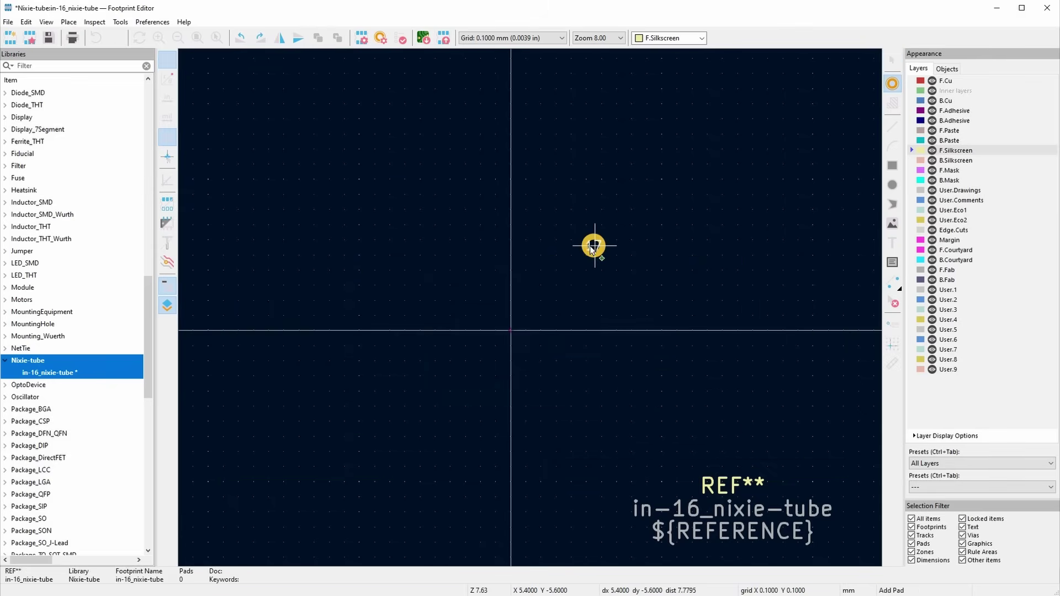
{"action": "left_click", "coordinate": [511, 232]}
{"action": "key", "text": "Escape"}
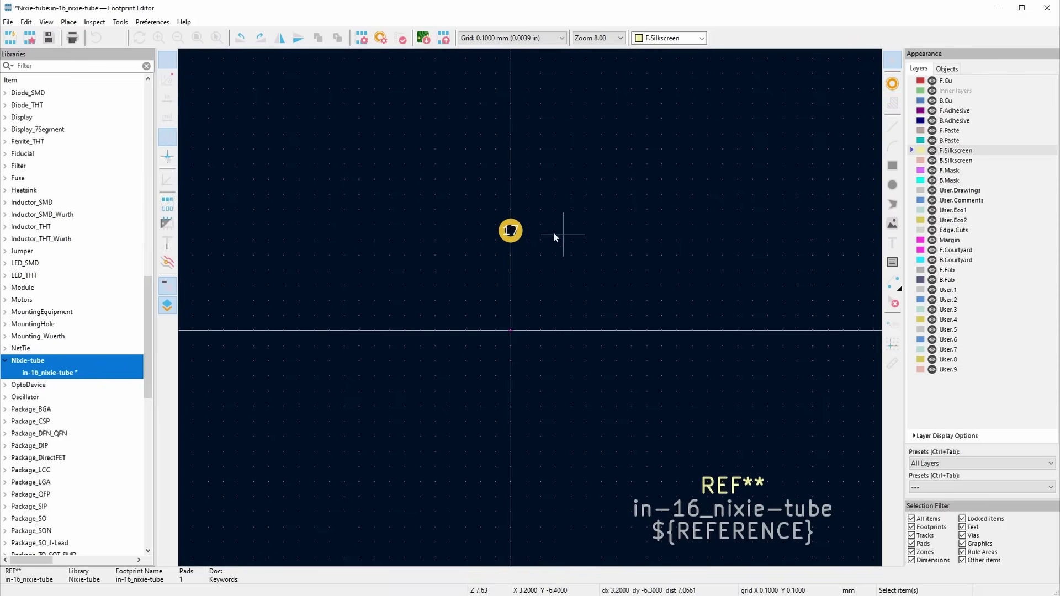
{"action": "double_click", "coordinate": [508, 241]}
{"action": "left_click_drag", "start_coordinate": [442, 216], "coordinate": [416, 218]}
{"action": "type", "text": "4"}
{"action": "left_click", "coordinate": [442, 217]}
{"action": "left_click", "coordinate": [720, 422]}
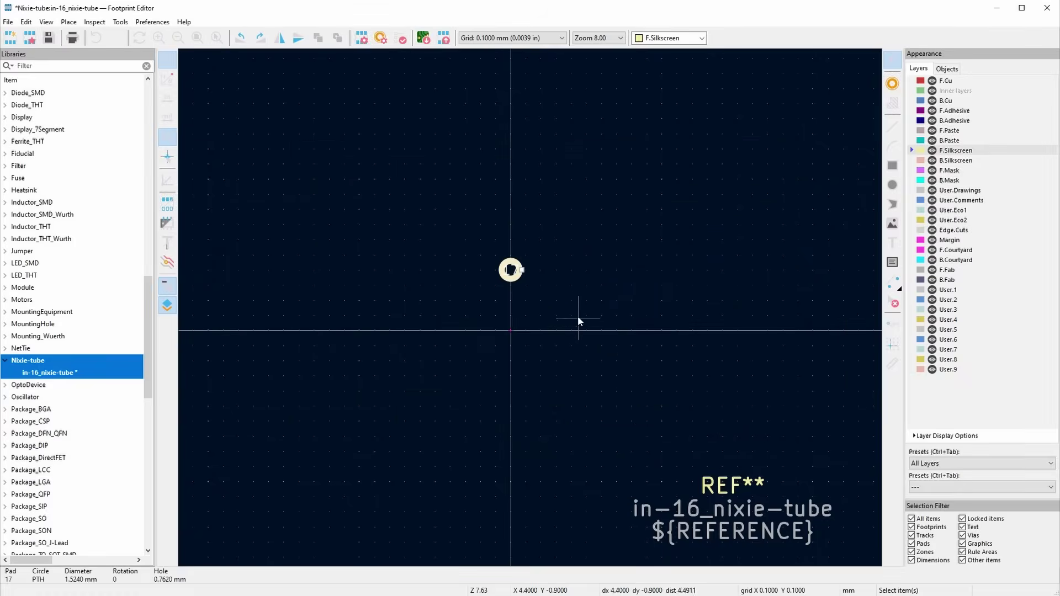
Turn the pad into a circular array of 13 pads around the origin
{"action": "right_click", "coordinate": [510, 268]}
{"action": "mouse_move", "coordinate": [685, 429]}
{"action": "left_click", "coordinate": [750, 429]}
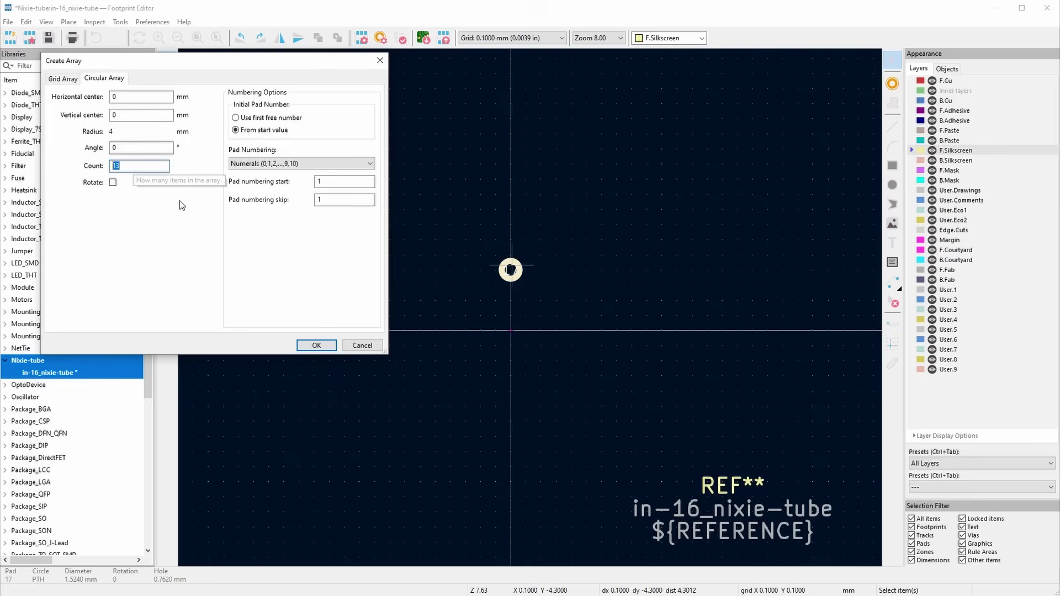
{"action": "left_click", "coordinate": [317, 345]}
{"action": "left_click", "coordinate": [598, 374]}
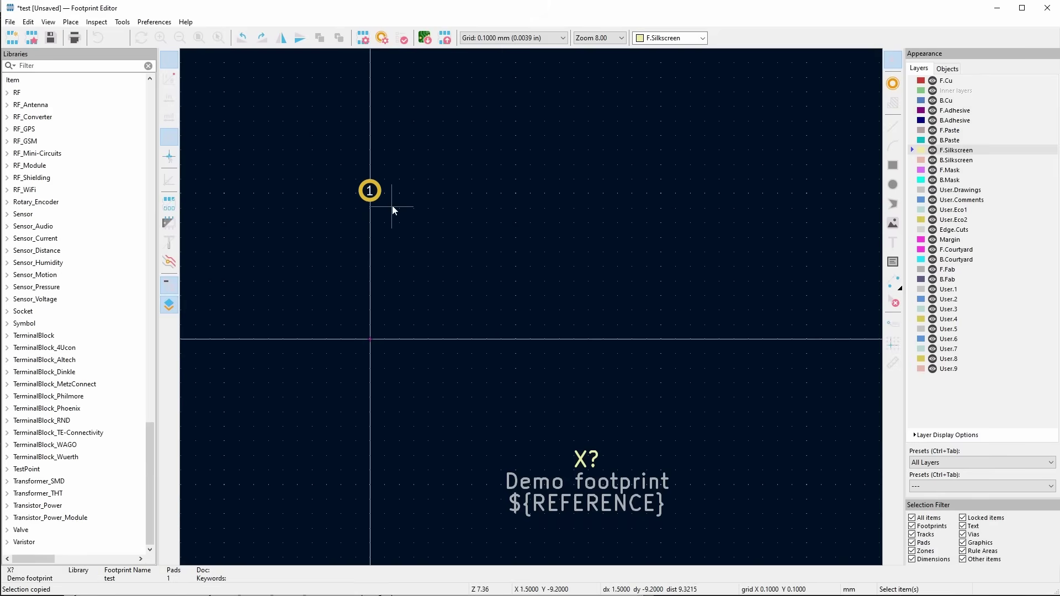
Array test pad 1 into a 5×5 grid of pads at 2.54 mm spacing
{"action": "left_click", "coordinate": [370, 191]}
{"action": "right_click", "coordinate": [369, 190]}
{"action": "mouse_move", "coordinate": [535, 357]}
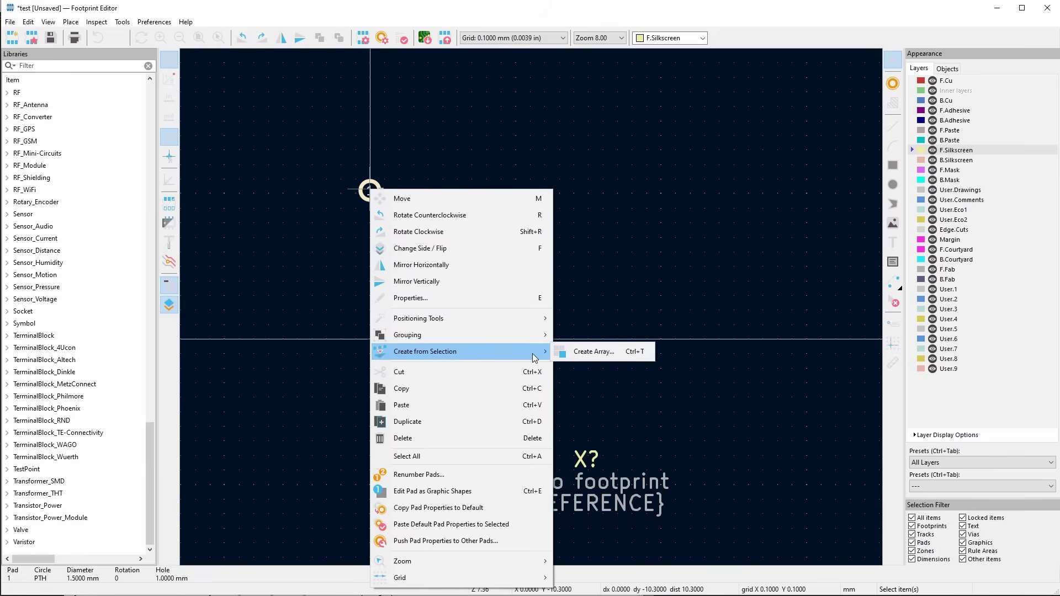
{"action": "left_click", "coordinate": [603, 346]}
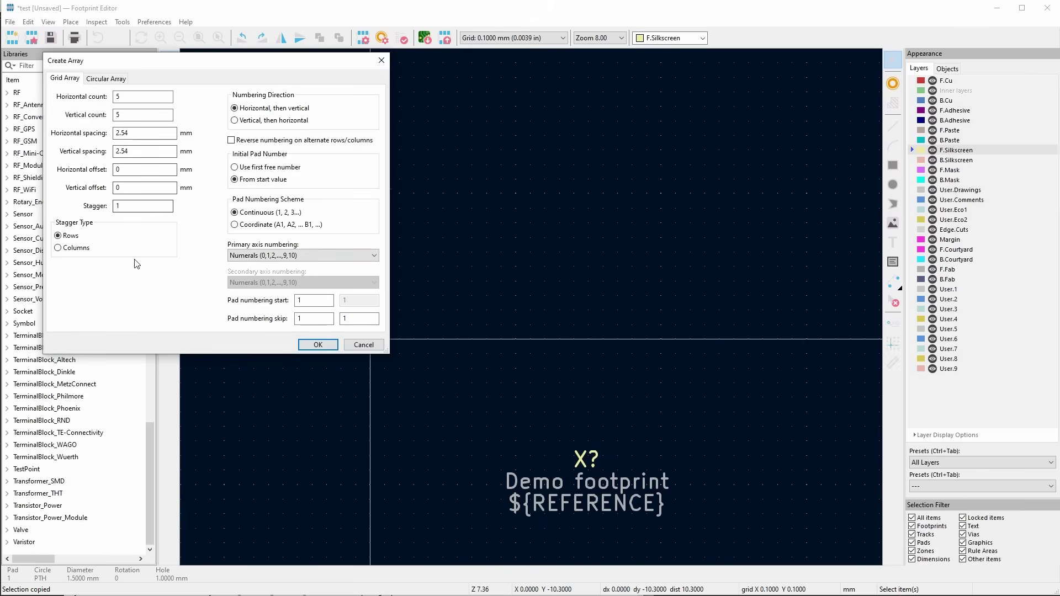
{"action": "left_click", "coordinate": [320, 345]}
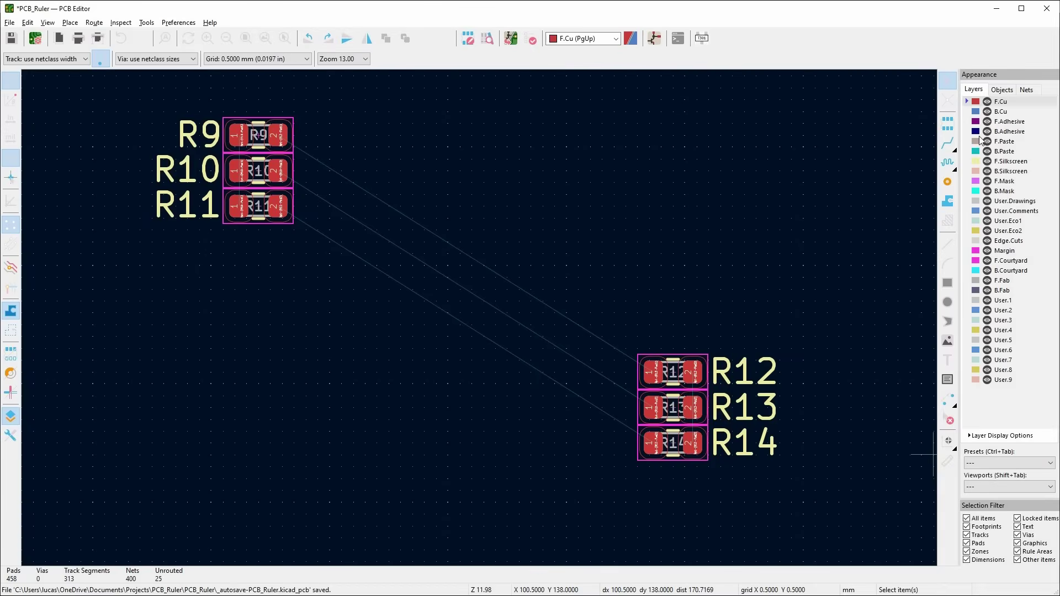
Route F.Cu tracks joining R9 to R12, R13 to R10, and R11 to R14
{"action": "left_click", "coordinate": [948, 143]}
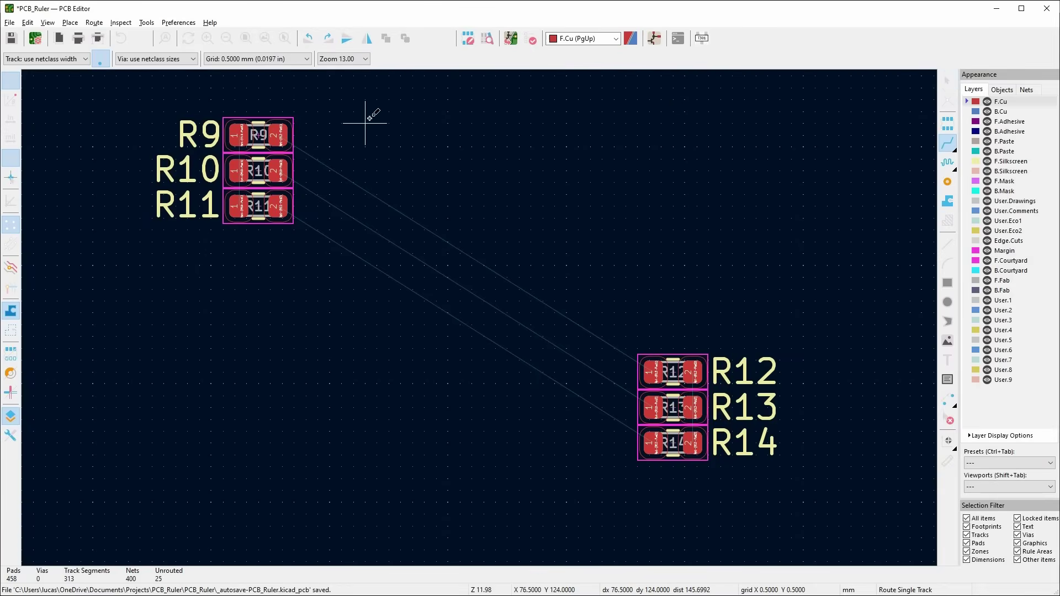
{"action": "left_click", "coordinate": [278, 135]}
{"action": "left_click", "coordinate": [653, 371]}
{"action": "left_click", "coordinate": [653, 407]}
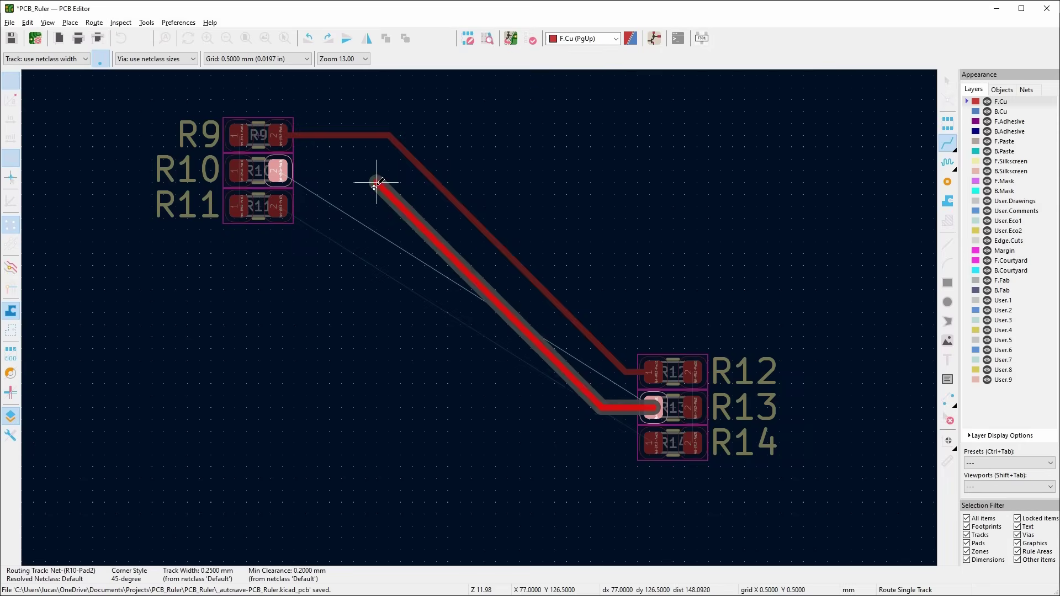
{"action": "left_click", "coordinate": [278, 170]}
{"action": "left_click", "coordinate": [279, 207]}
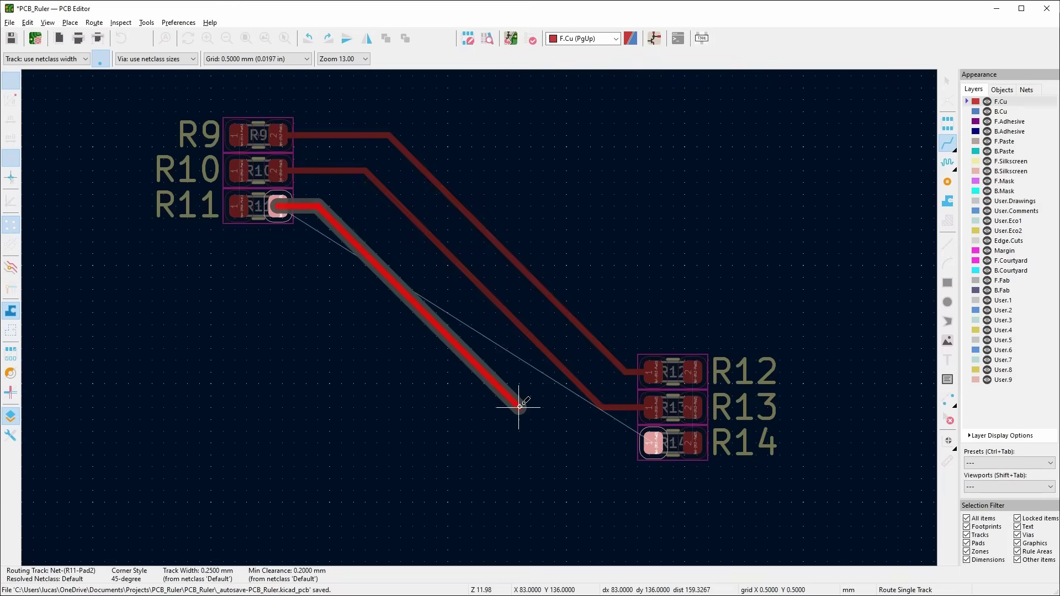
{"action": "left_click", "coordinate": [641, 436]}
{"action": "key", "text": "Escape"}
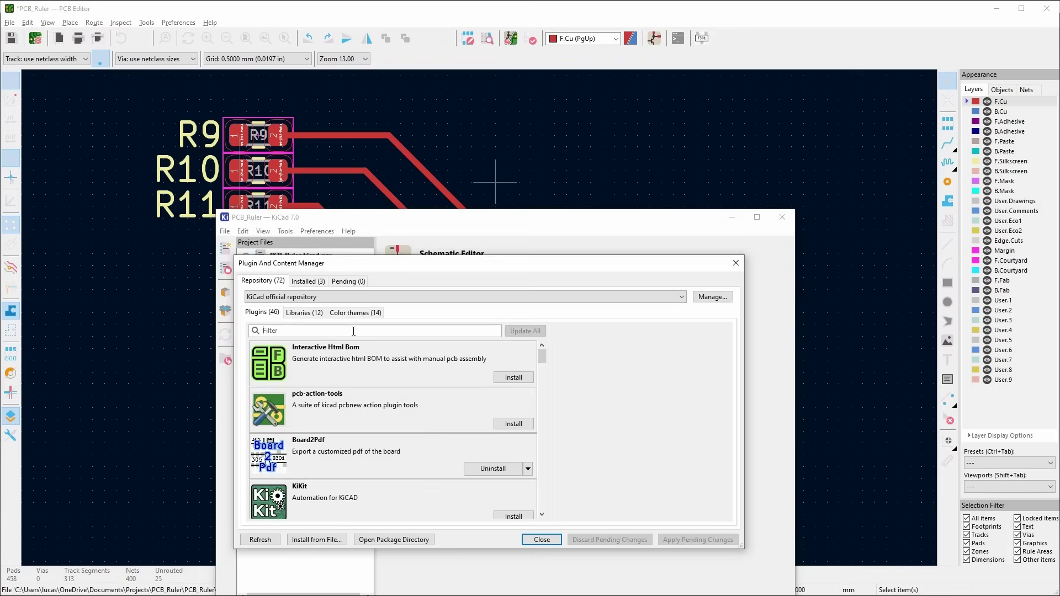
Install the Round Tracks plugin and apply the pending changes
{"action": "left_click", "coordinate": [523, 378]}
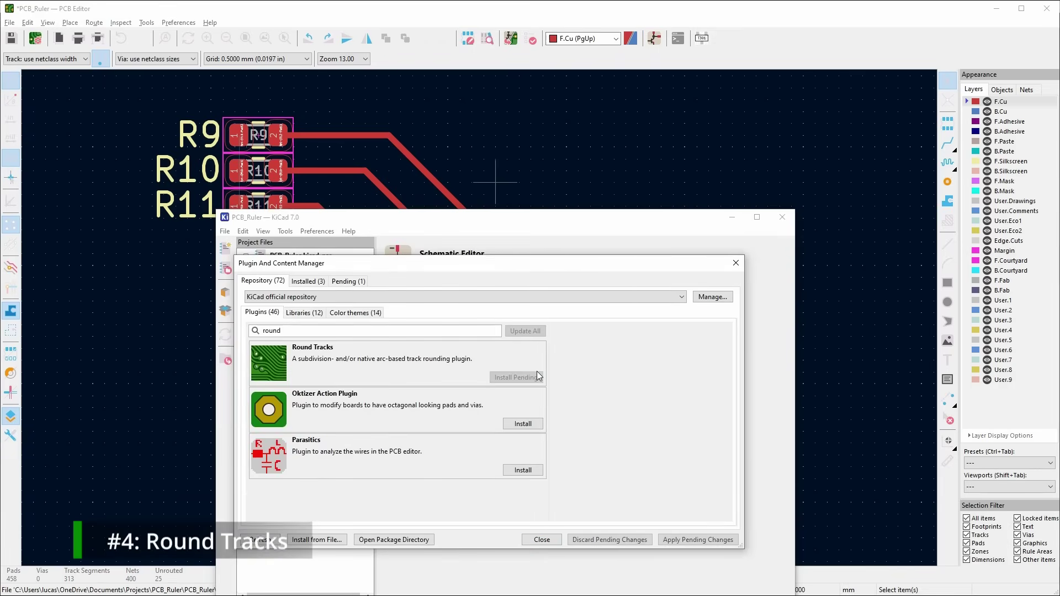
{"action": "left_click", "coordinate": [698, 540]}
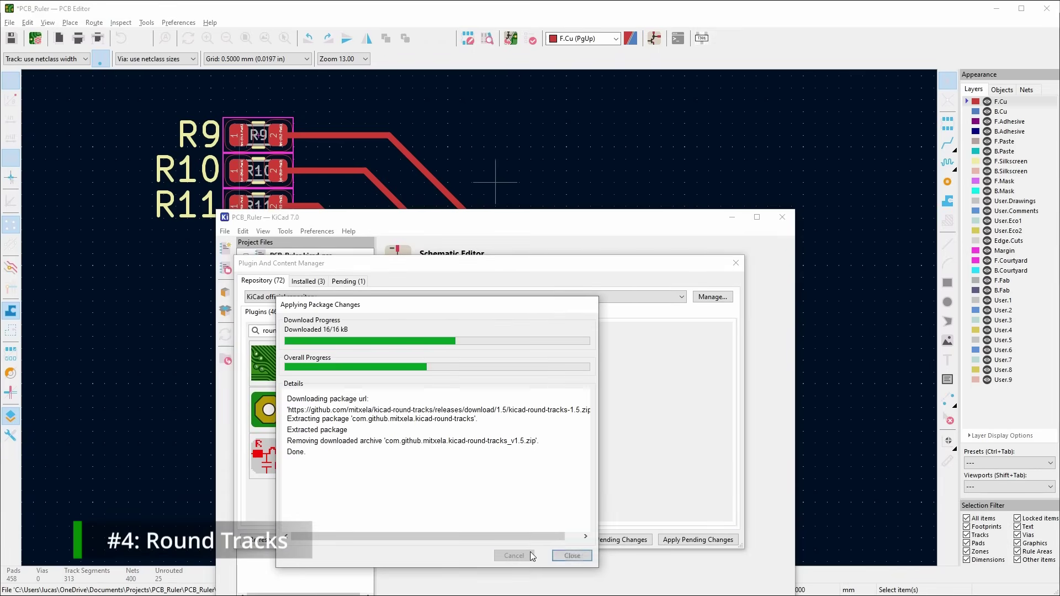
{"action": "left_click", "coordinate": [571, 554]}
Round the bends of the selected resistor tracks with Round tracks, then search plugins for 'coil'
{"action": "left_click_drag", "start_coordinate": [629, 476], "coordinate": [305, 101]}
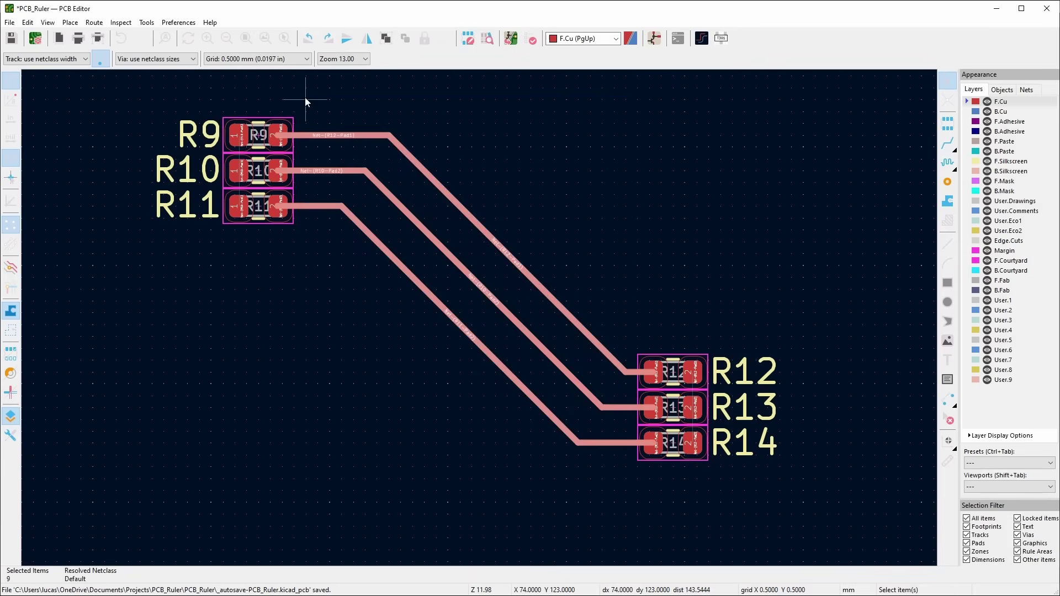
{"action": "left_click", "coordinate": [146, 22]}
{"action": "mouse_move", "coordinate": [231, 275]}
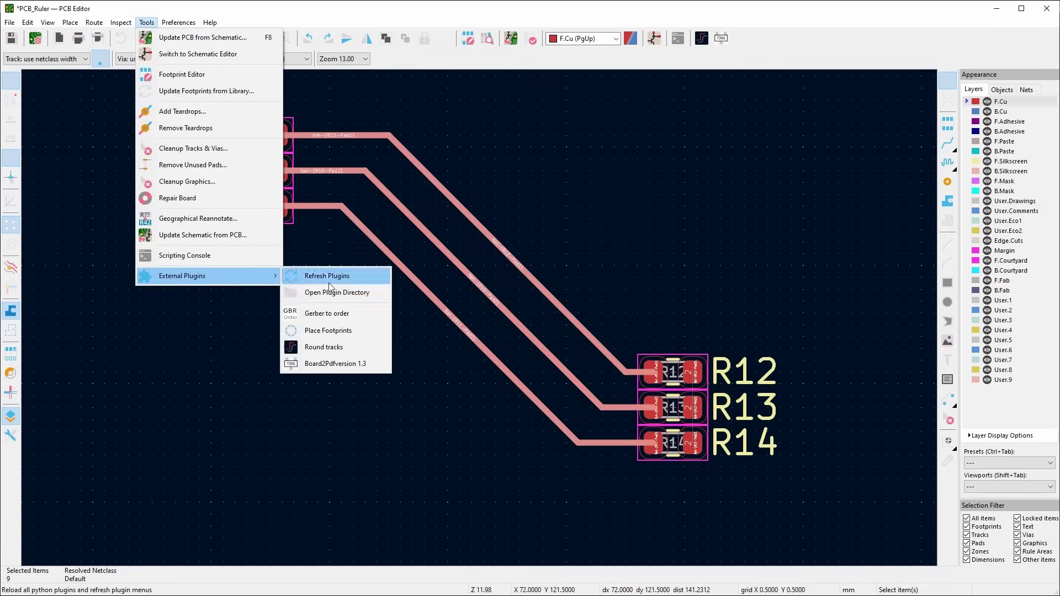
{"action": "left_click", "coordinate": [350, 349]}
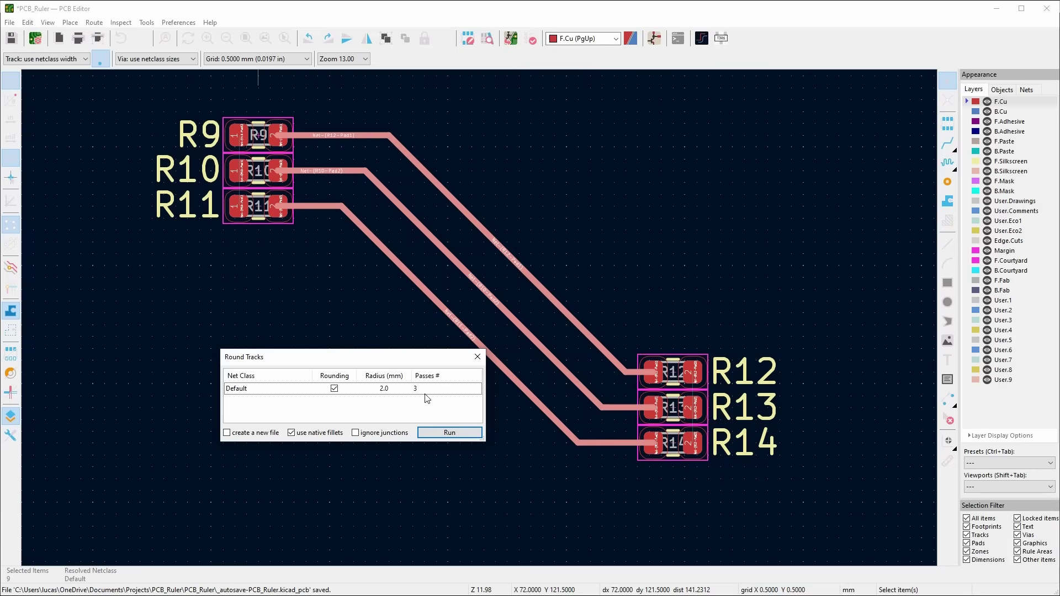
{"action": "left_click", "coordinate": [449, 432]}
{"action": "left_click", "coordinate": [416, 399]}
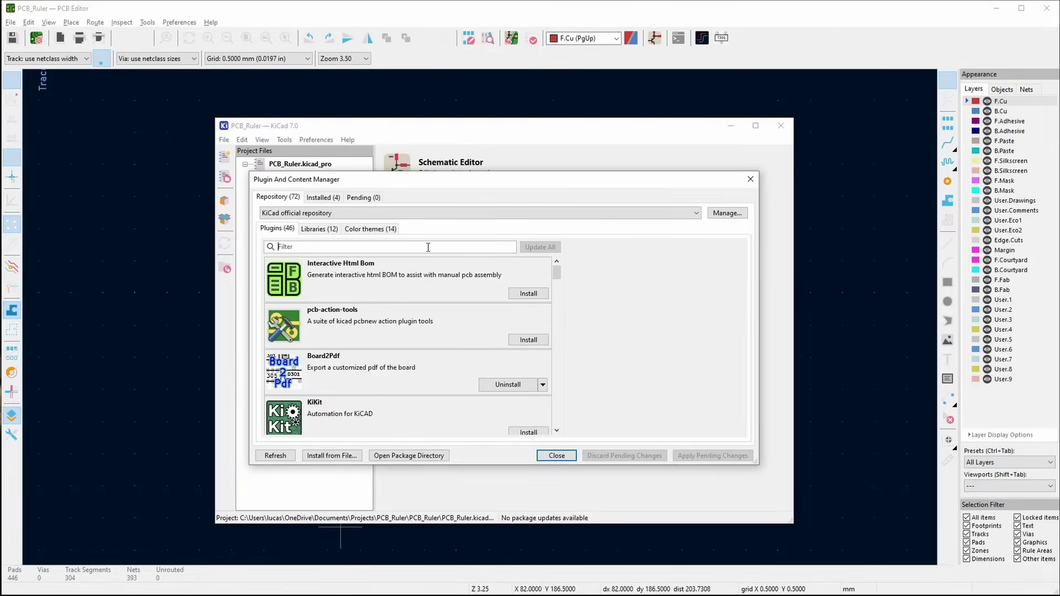
{"action": "type", "text": "coil"}
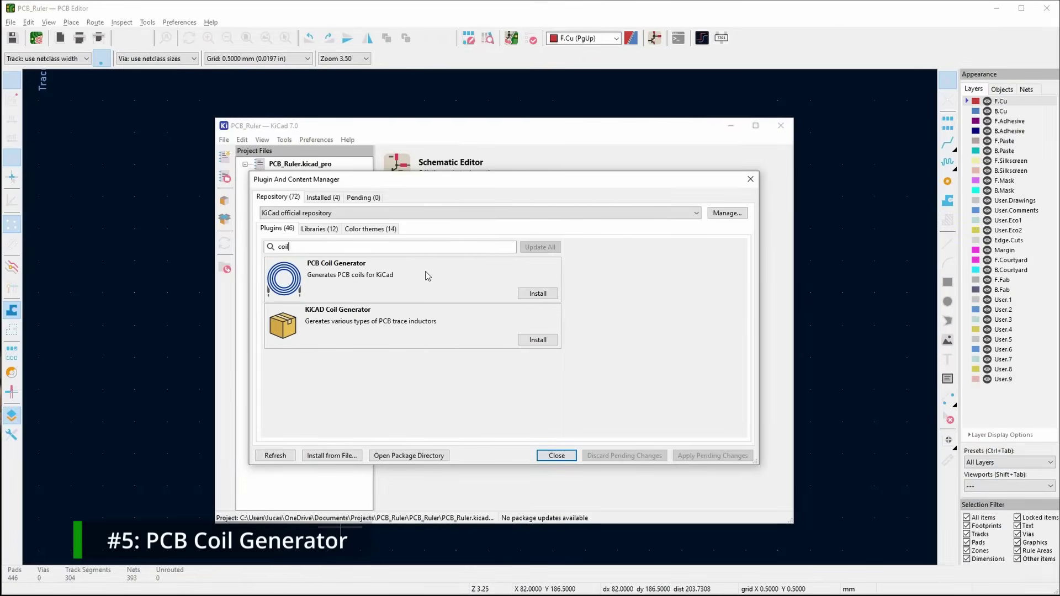
Install PCB Coil Generator and place a generated coil footprint on the board
{"action": "left_click", "coordinate": [538, 293]}
{"action": "left_click", "coordinate": [700, 455]}
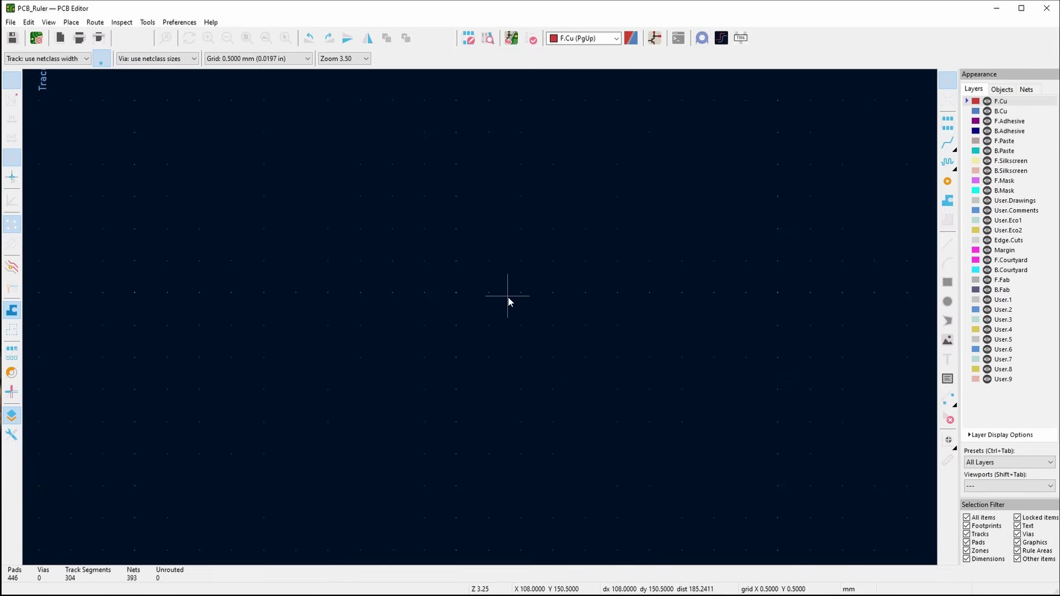
{"action": "left_click", "coordinate": [147, 22]}
{"action": "mouse_move", "coordinate": [272, 274]}
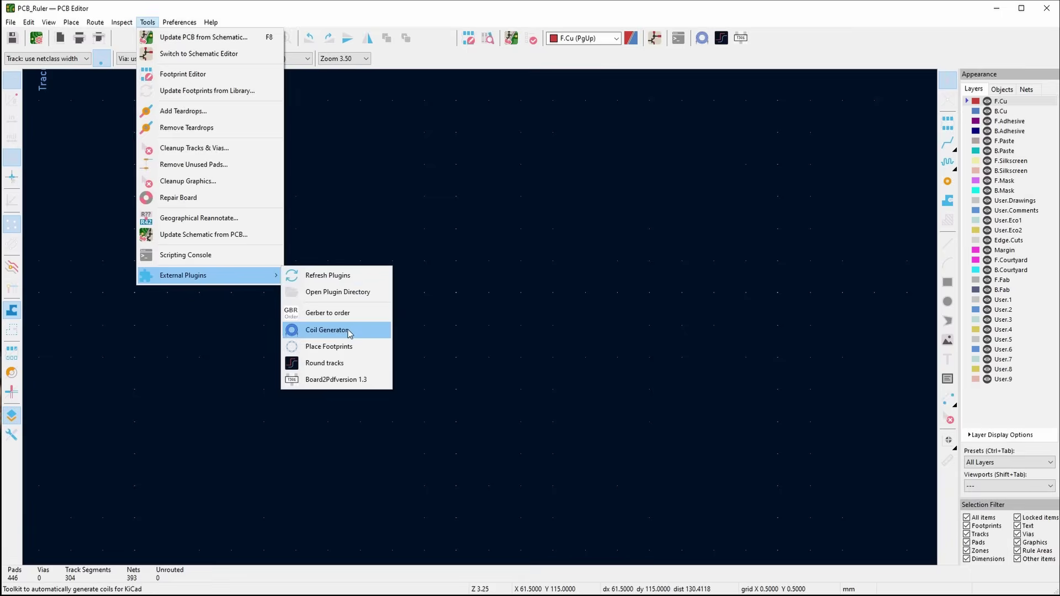
{"action": "left_click", "coordinate": [326, 330]}
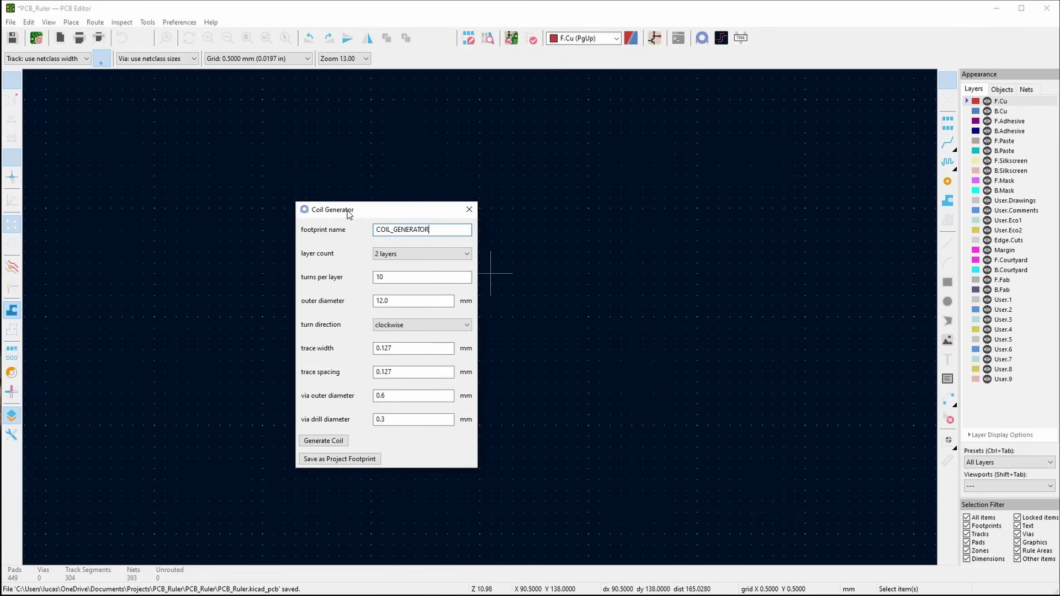
{"action": "left_click_drag", "start_coordinate": [349, 214], "coordinate": [374, 204]}
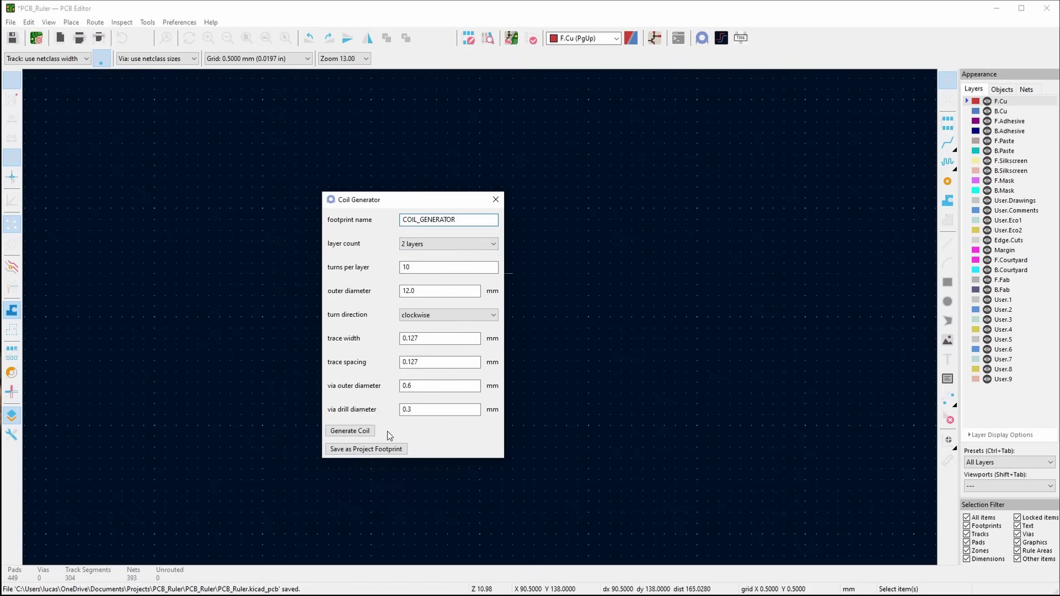
{"action": "left_click", "coordinate": [350, 431]}
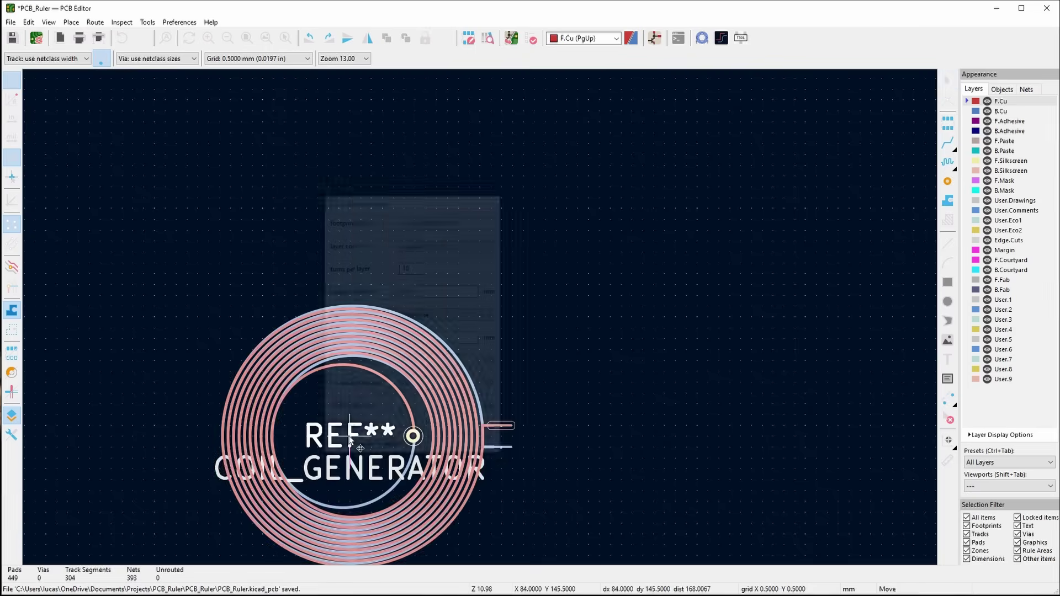
{"action": "left_click", "coordinate": [480, 290]}
{"action": "left_click", "coordinate": [708, 320]}
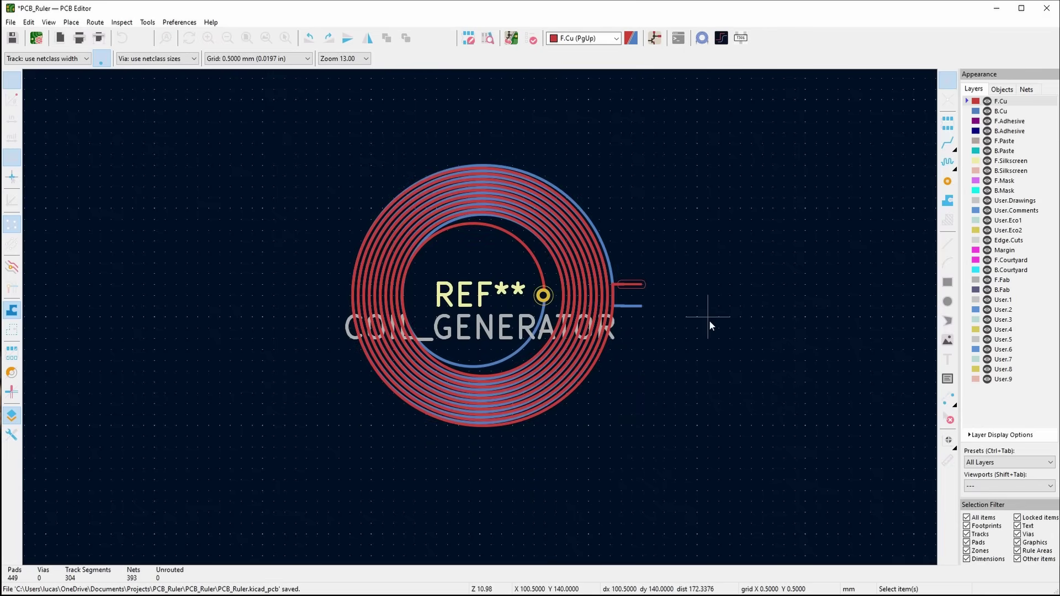
Move the COIL_GENERATOR value text down-right, clear of the coil
{"action": "left_click", "coordinate": [462, 325]}
{"action": "left_click", "coordinate": [462, 326]}
{"action": "left_click", "coordinate": [650, 355]}
{"action": "left_click", "coordinate": [527, 323]}
{"action": "left_click_drag", "start_coordinate": [527, 323], "coordinate": [821, 409]}
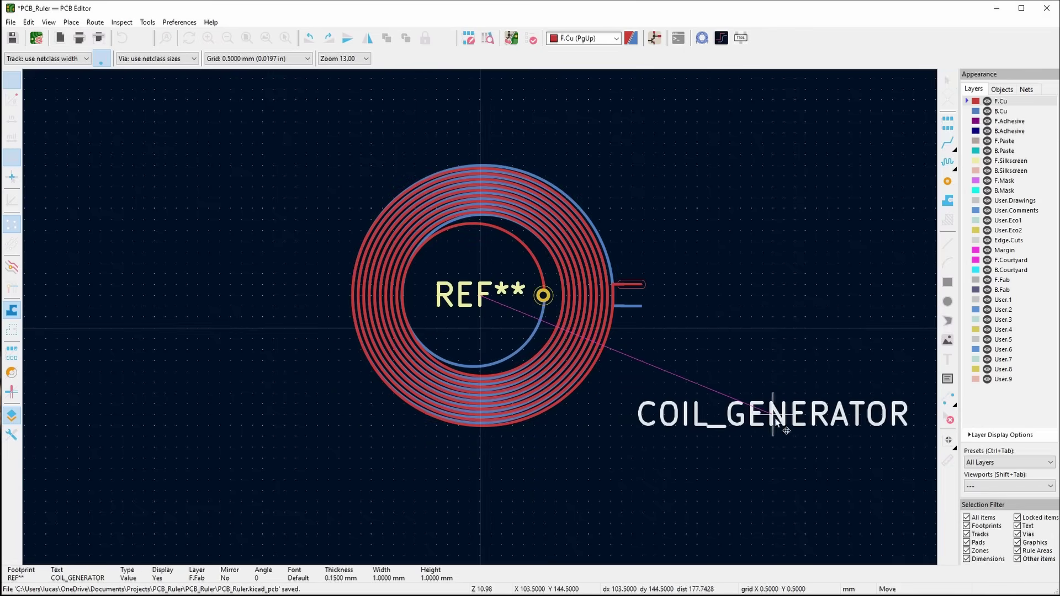
Route a track from the coil's pad, continuing it on B.Cu, then return to F.Cu
{"action": "key", "text": "x"}
{"action": "left_click", "coordinate": [629, 284]}
{"action": "left_click", "coordinate": [751, 237]}
{"action": "right_click", "coordinate": [819, 327]}
{"action": "left_click", "coordinate": [826, 334]}
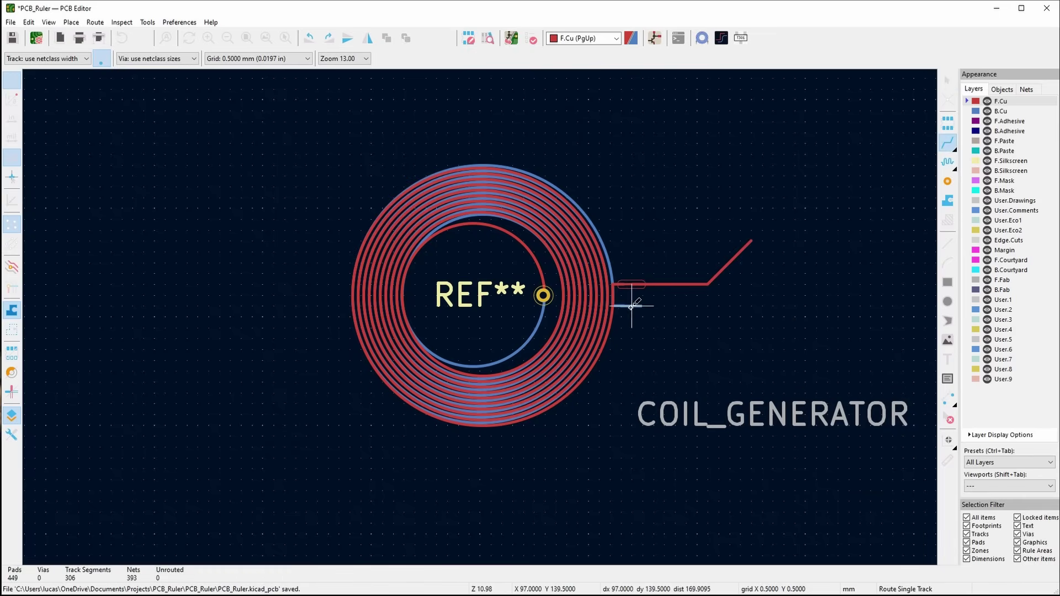
{"action": "key", "text": "Page_Down"}
{"action": "right_click", "coordinate": [838, 337]}
{"action": "left_click", "coordinate": [883, 355]}
{"action": "key", "text": "Page_Up"}
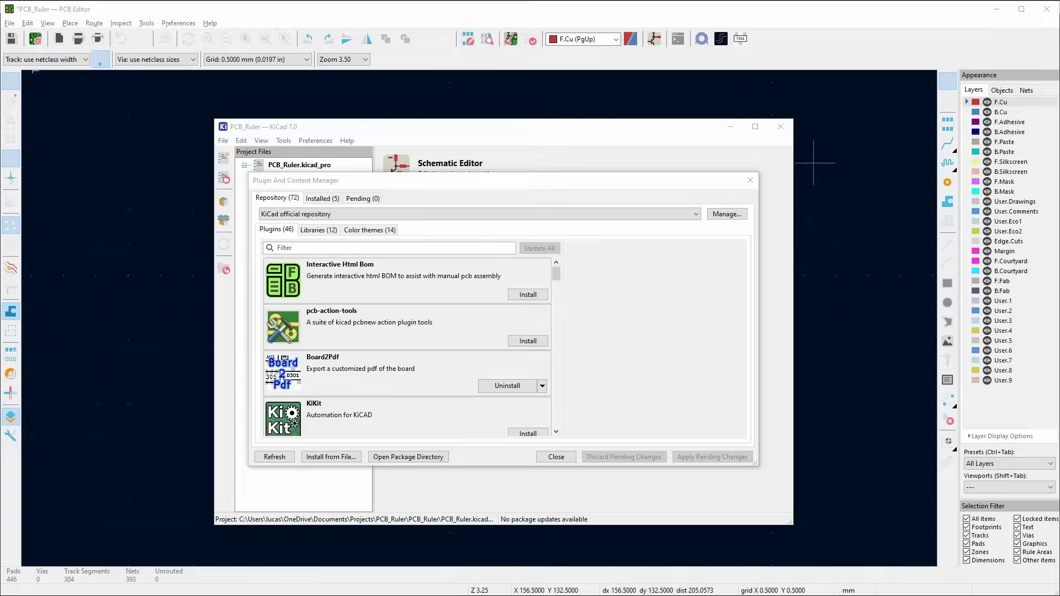
Install the Interactive Html Bom plugin and close the plugin manager
{"action": "left_click", "coordinate": [524, 295]}
{"action": "left_click", "coordinate": [712, 457]}
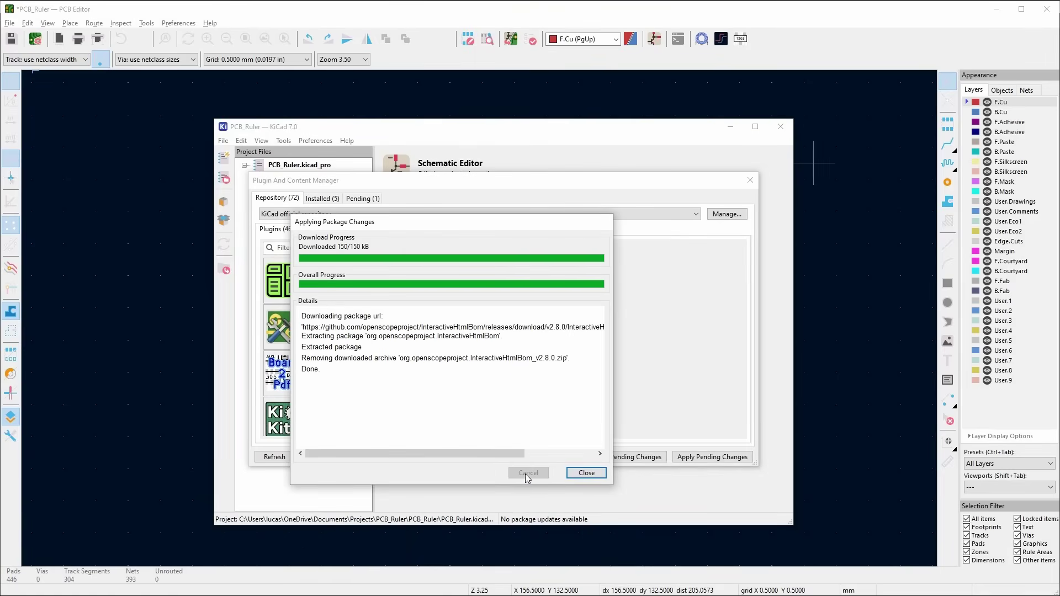
{"action": "left_click", "coordinate": [585, 473]}
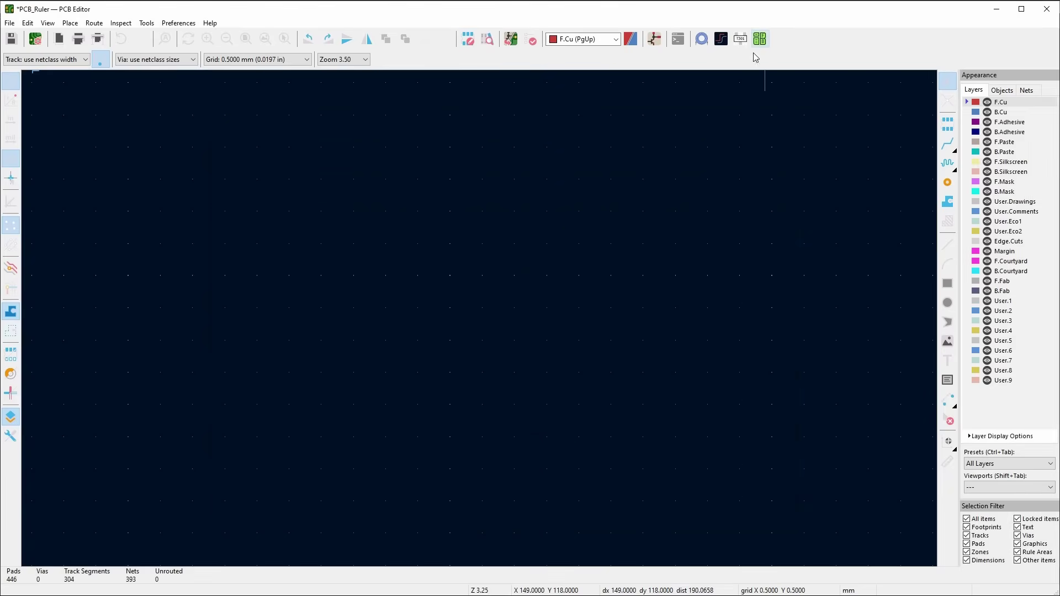
Review the IBOM HTML and field settings and generate the interactive BOM
{"action": "left_click", "coordinate": [764, 39]}
{"action": "left_click_drag", "start_coordinate": [325, 269], "coordinate": [393, 119]}
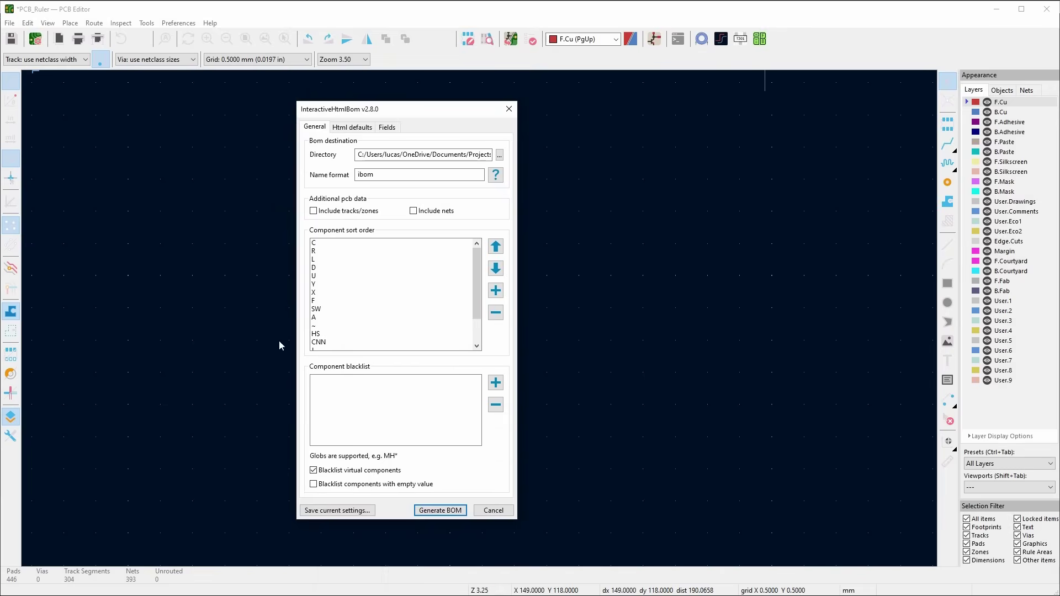
{"action": "left_click", "coordinate": [351, 127]}
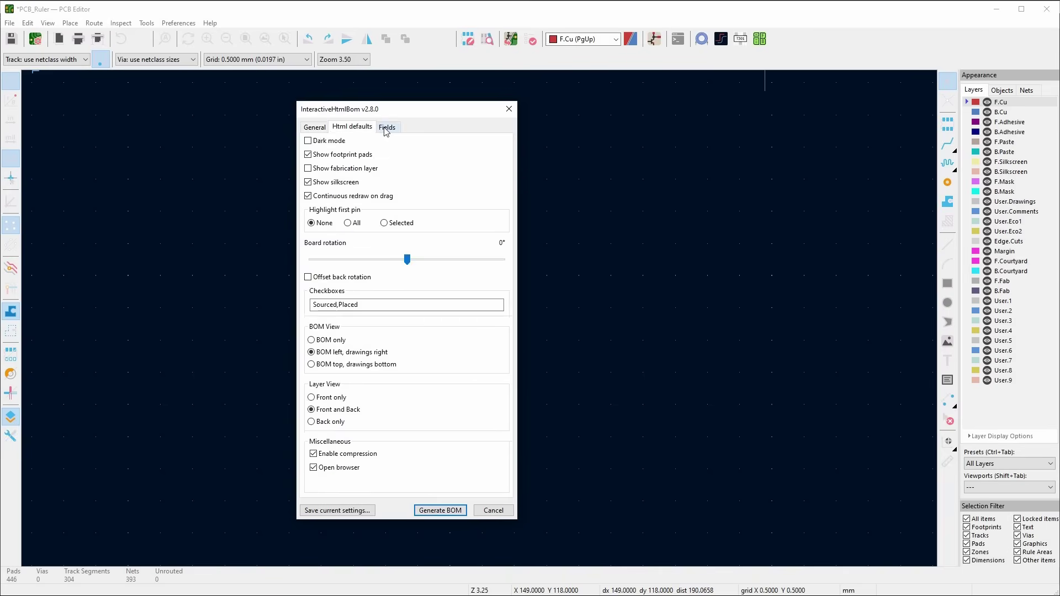
{"action": "left_click", "coordinate": [386, 127]}
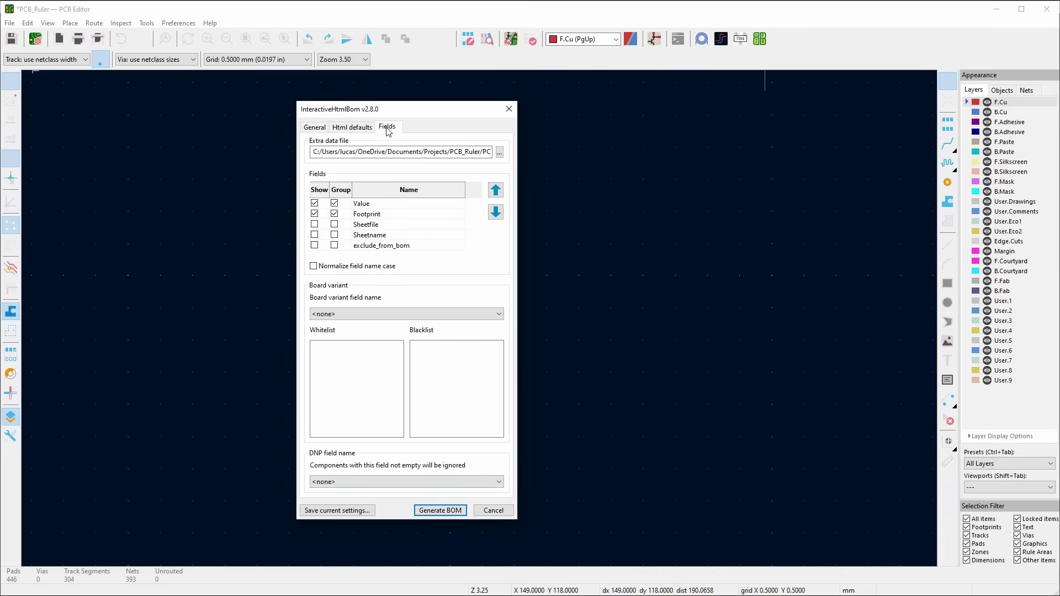
{"action": "left_click", "coordinate": [432, 510]}
{"action": "key", "text": "Down"}
{"action": "key", "text": "Down"}
{"action": "key", "text": "Down"}
{"action": "key", "text": "Down"}
{"action": "key", "text": "Down"}
{"action": "key", "text": "Down"}
{"action": "key", "text": "Down"}
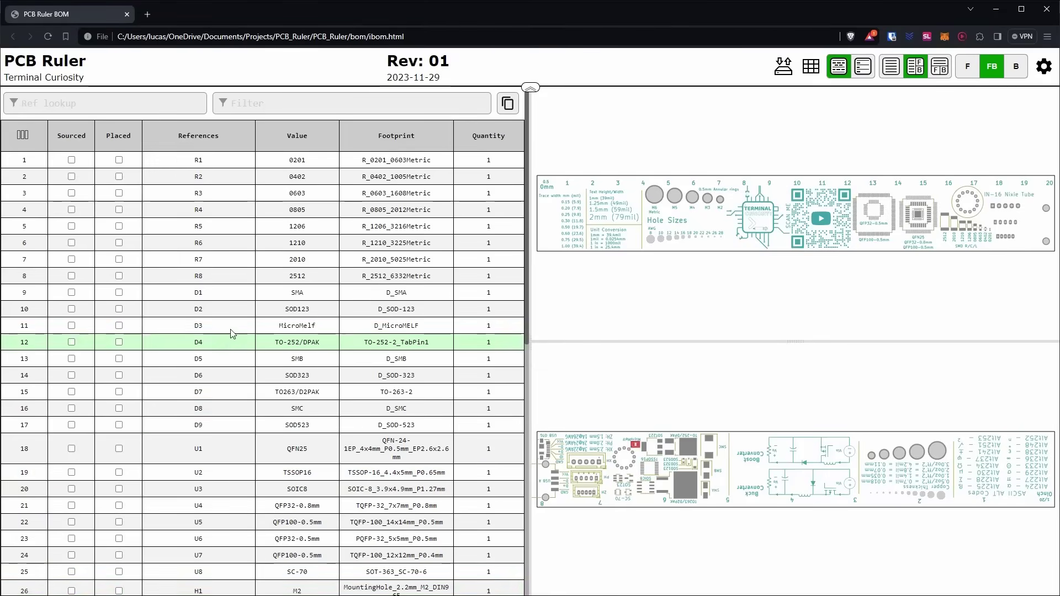
Explore the BOM list, highlighting R3 on the board views and scrolling the components
{"action": "left_click", "coordinate": [532, 268]}
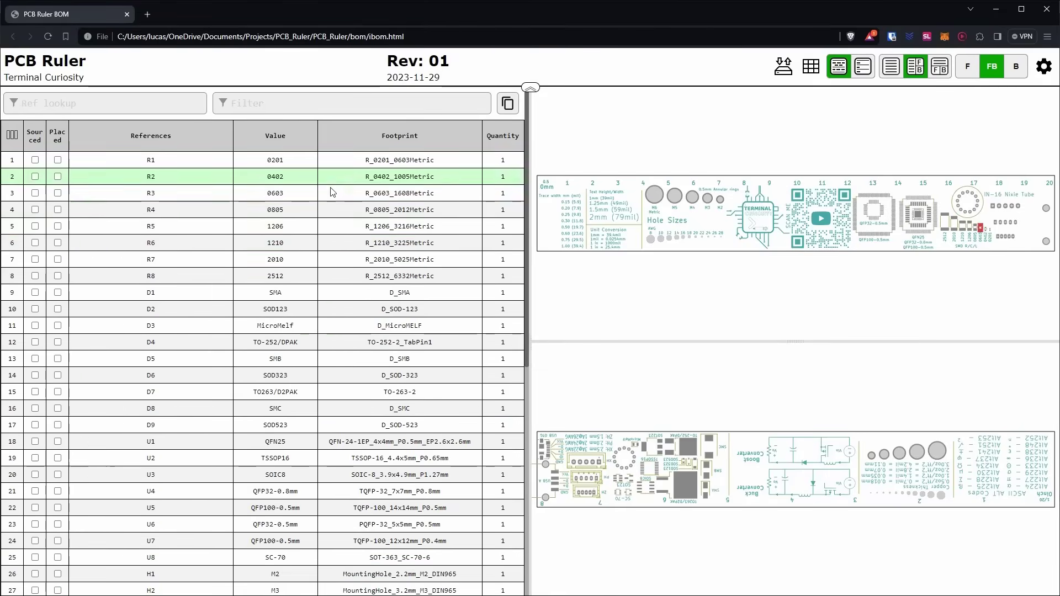
{"action": "left_click", "coordinate": [786, 442]}
{"action": "mouse_move", "coordinate": [785, 441]}
{"action": "left_mouse_down"}
{"action": "mouse_move", "coordinate": [778, 436]}
{"action": "mouse_move", "coordinate": [782, 454]}
{"action": "left_mouse_up"}
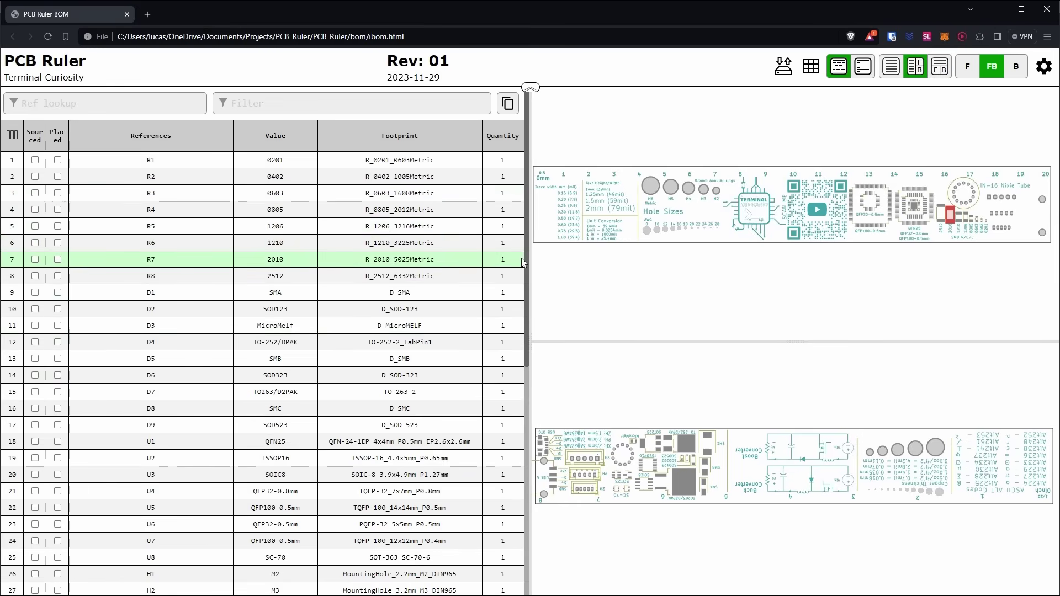
{"action": "scroll", "coordinate": [525, 276], "scroll_direction": "down", "scroll_amount": 6}
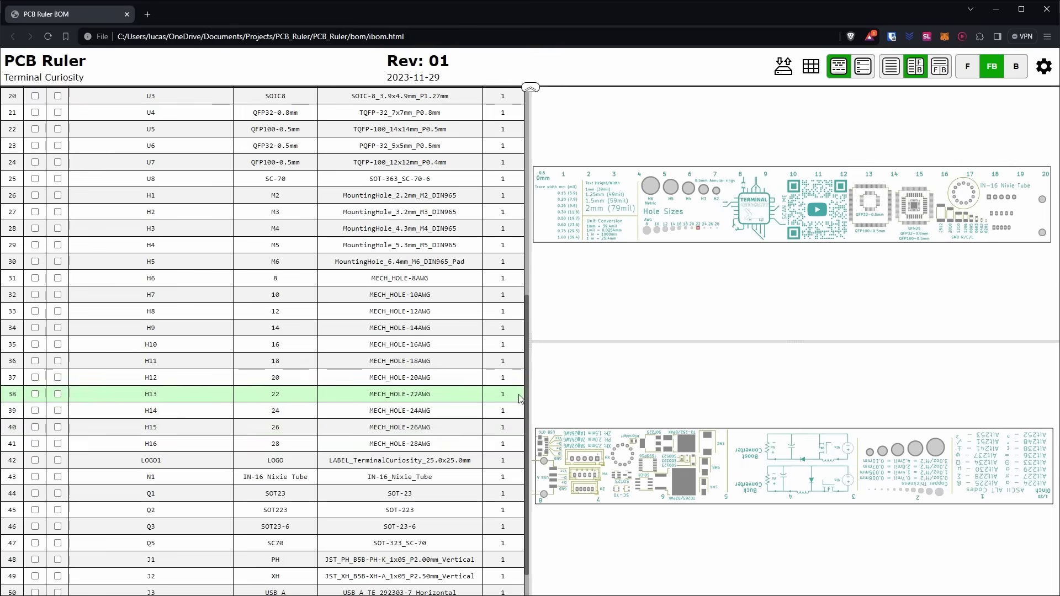
{"action": "left_click_drag", "start_coordinate": [526, 394], "coordinate": [521, 184]}
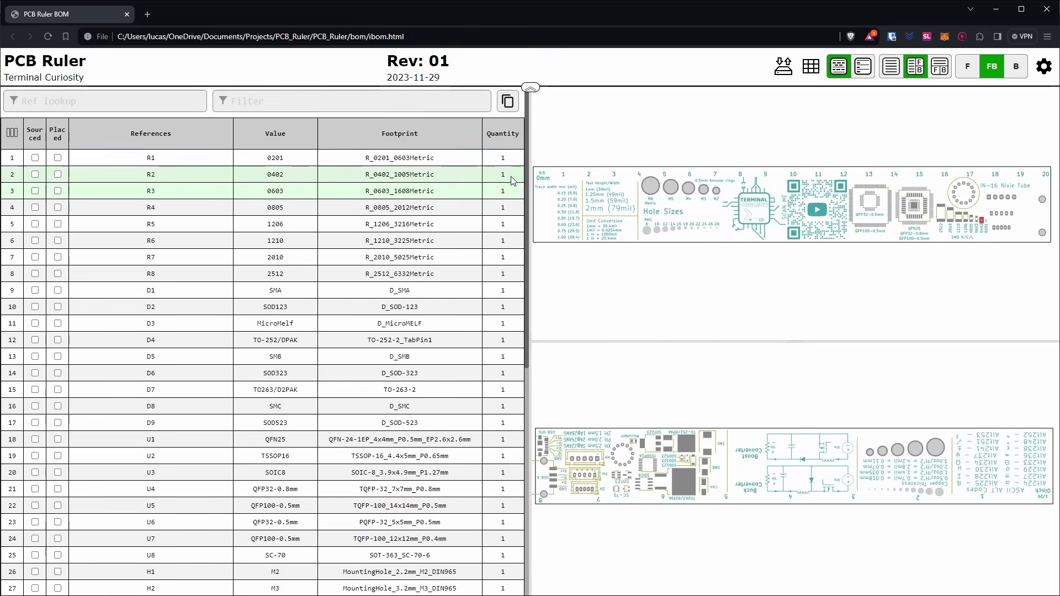
Turn on dark mode in the BOM settings and reset the board rotation to 0°
{"action": "left_click", "coordinate": [1043, 66]}
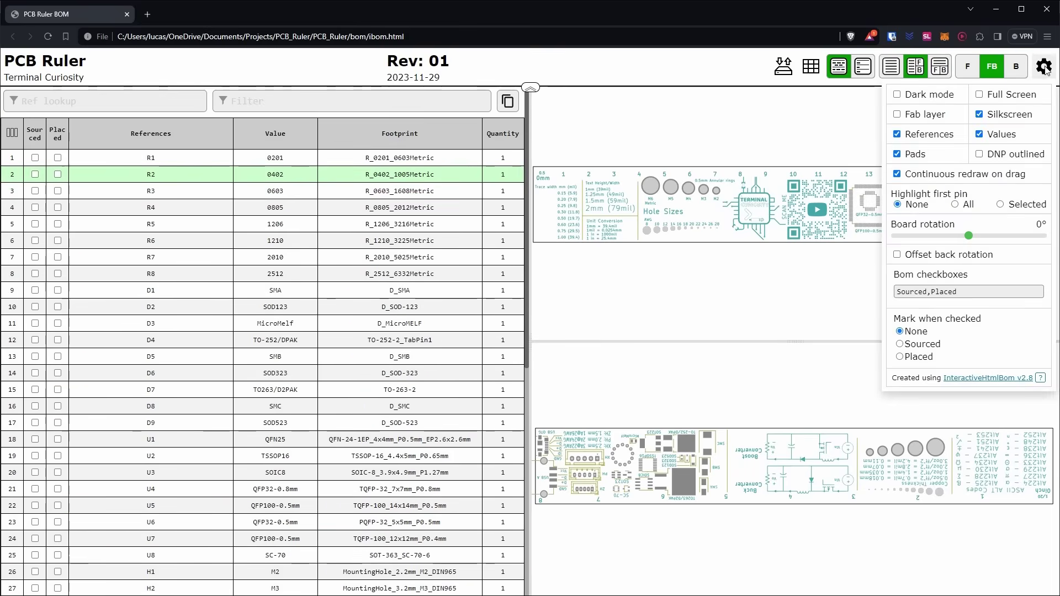
{"action": "left_click", "coordinate": [904, 97]}
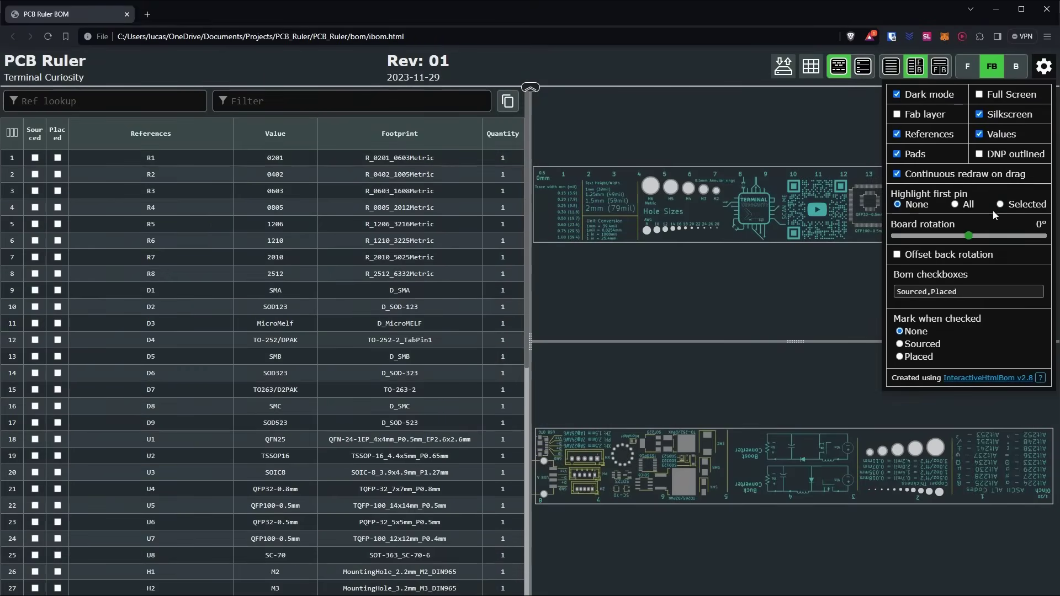
{"action": "mouse_move", "coordinate": [968, 235]}
{"action": "left_mouse_down"}
{"action": "mouse_move", "coordinate": [988, 235]}
{"action": "mouse_move", "coordinate": [969, 236]}
{"action": "left_mouse_up"}
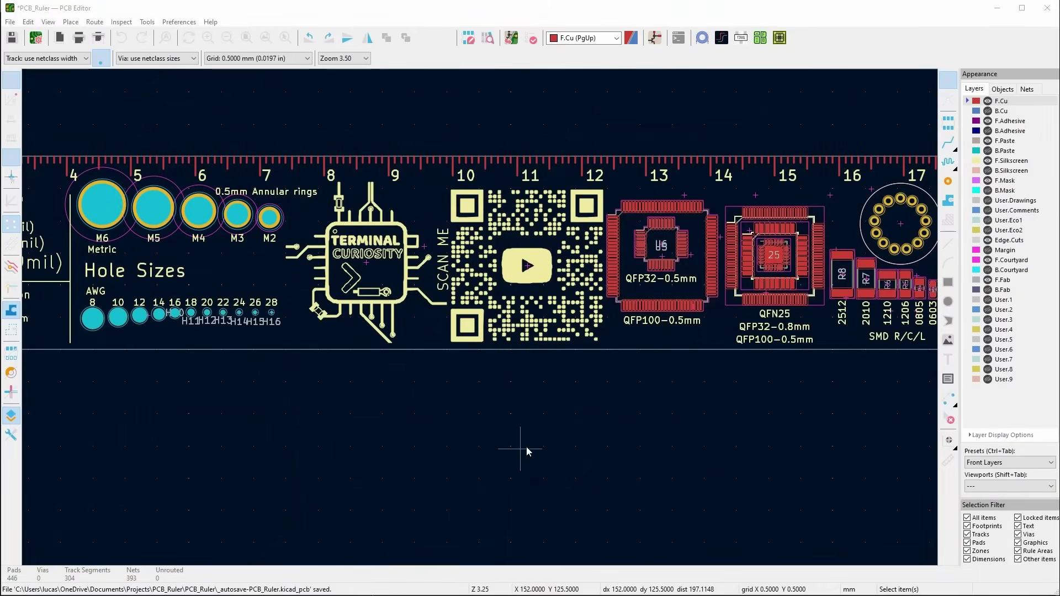
Filter the plugin manager for 'tran' and install Transform It with pending changes applied
{"action": "key", "text": "alt+Tab"}
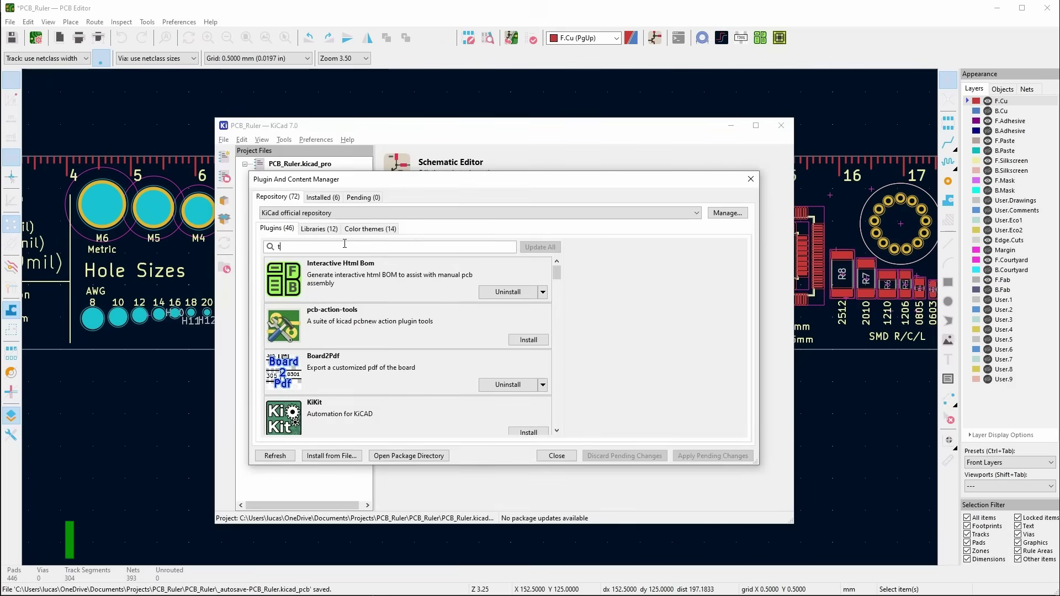
{"action": "type", "text": "tran"}
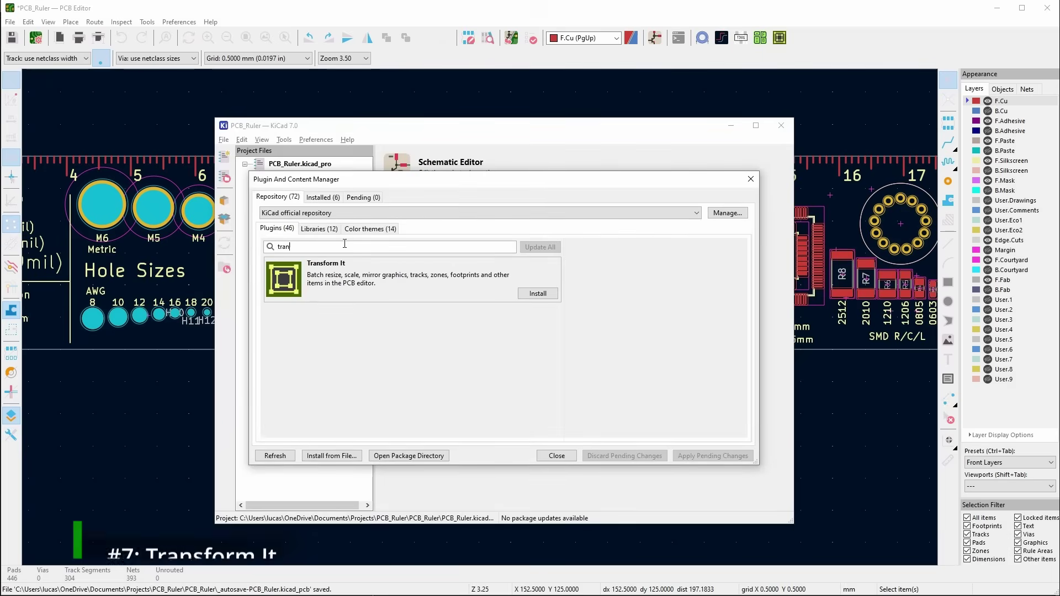
{"action": "left_click", "coordinate": [539, 295]}
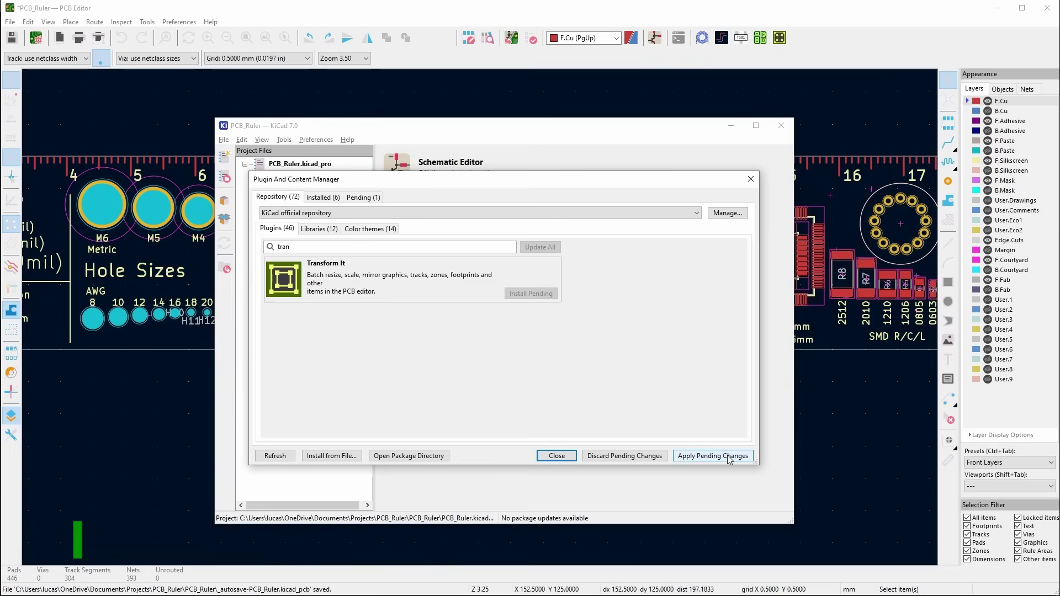
{"action": "left_click", "coordinate": [713, 455]}
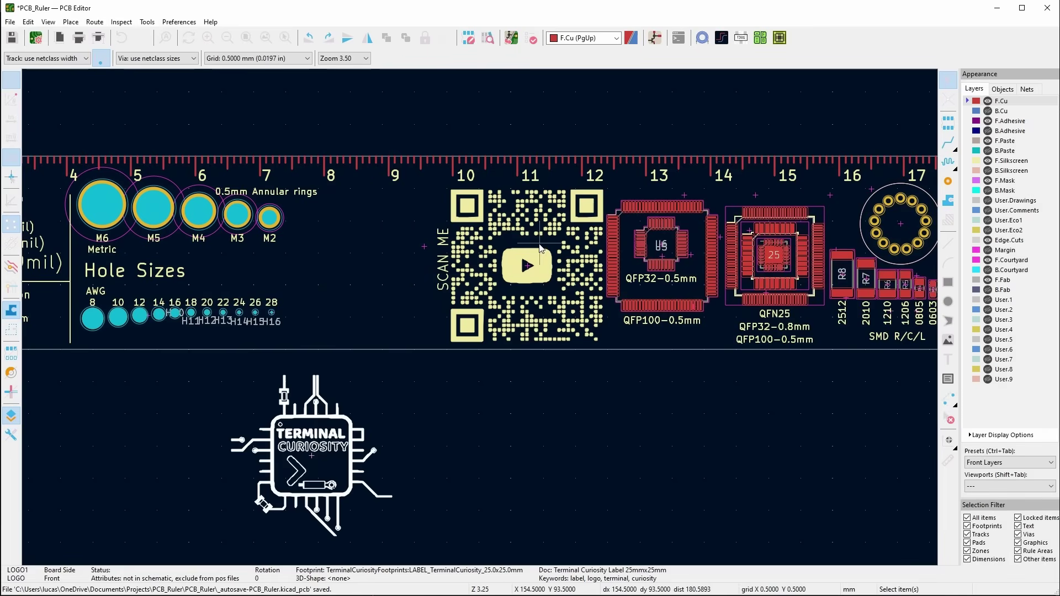
Move the logo and the QR-code footprint below the ruler
{"action": "left_click", "coordinate": [305, 462]}
{"action": "left_click_drag", "start_coordinate": [527, 265], "coordinate": [578, 461]}
{"action": "left_click", "coordinate": [718, 471]}
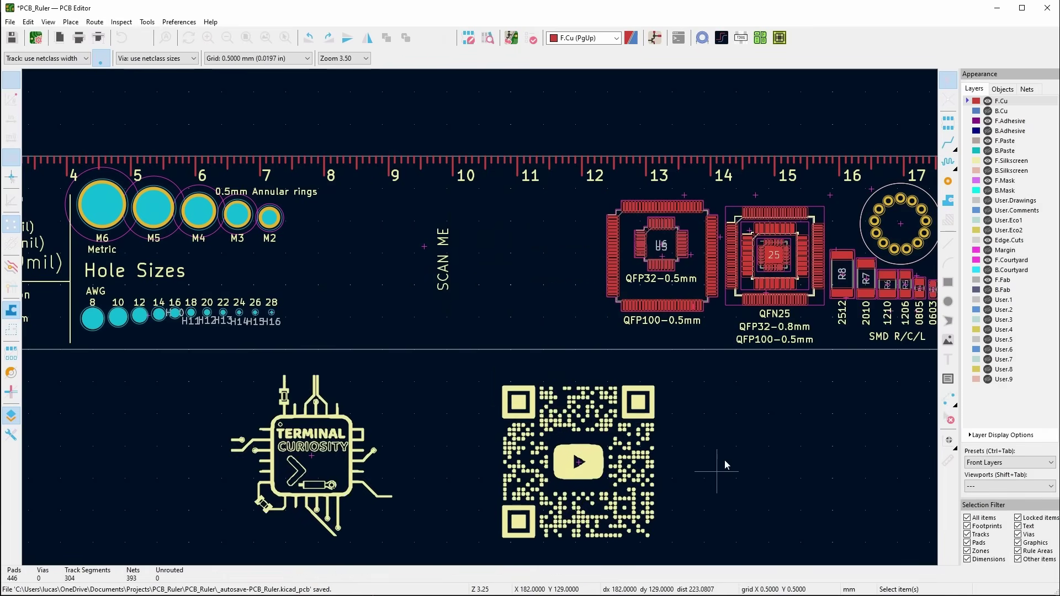
{"action": "middle_click_drag", "start_coordinate": [717, 470], "coordinate": [776, 371]}
{"action": "middle_click_drag", "start_coordinate": [485, 425], "coordinate": [517, 369]}
{"action": "right_click", "coordinate": [540, 363]}
{"action": "key", "text": "Escape"}
Scale the Terminal Curiosity logo to 200% and rotate it 63° using Transform It
{"action": "left_click", "coordinate": [408, 325]}
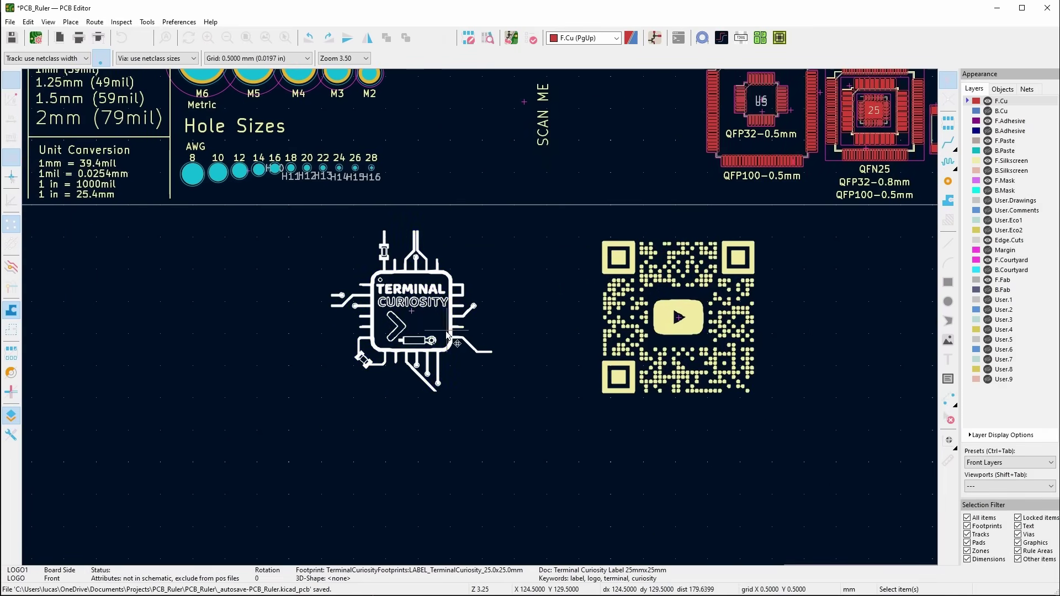
{"action": "left_click", "coordinate": [343, 421]}
{"action": "left_click", "coordinate": [429, 298]}
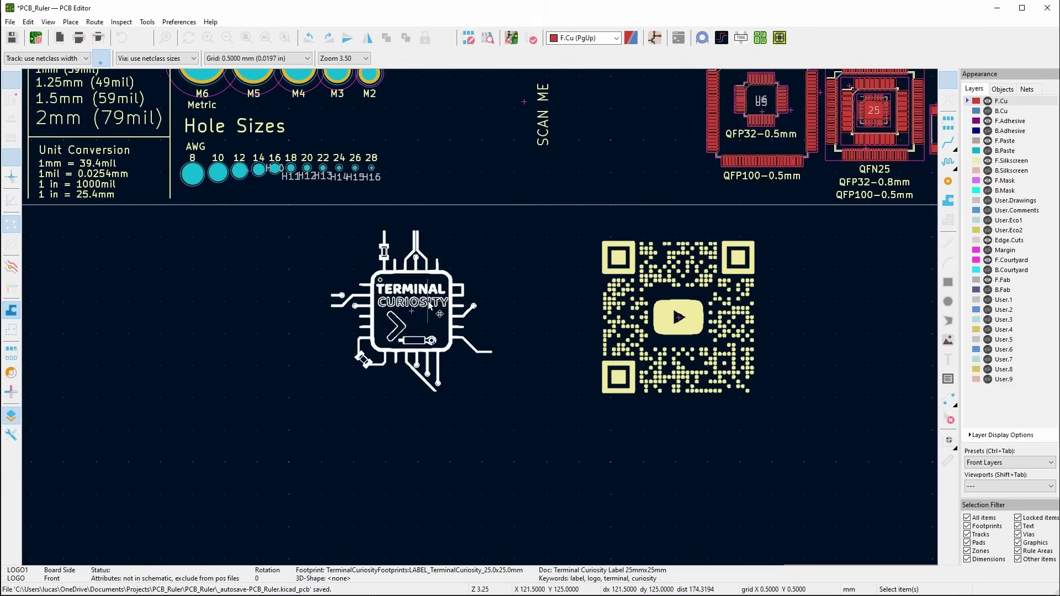
{"action": "left_click", "coordinate": [780, 38]}
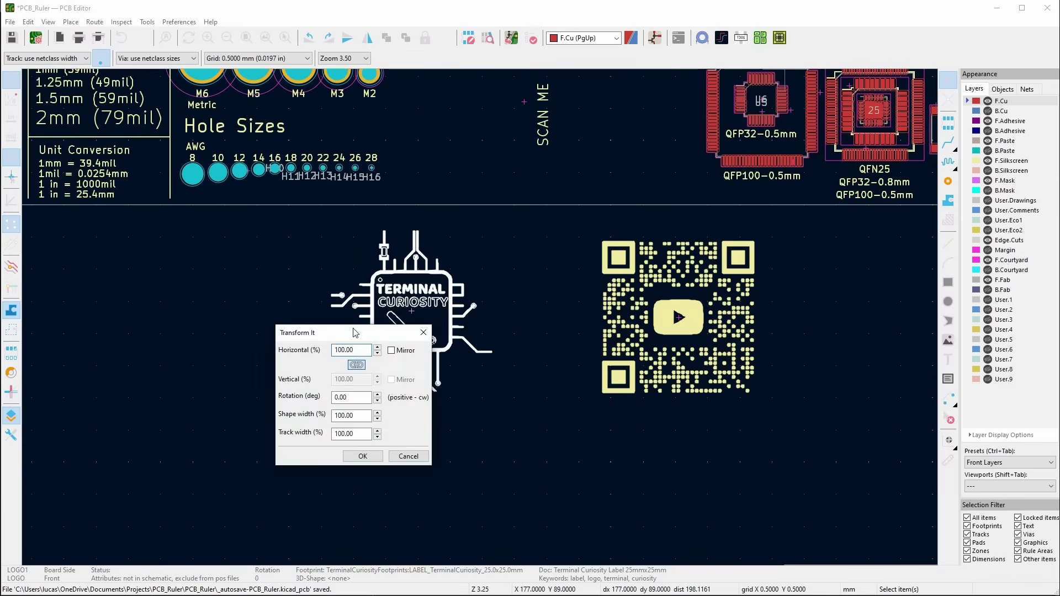
{"action": "left_click_drag", "start_coordinate": [355, 331], "coordinate": [210, 282]}
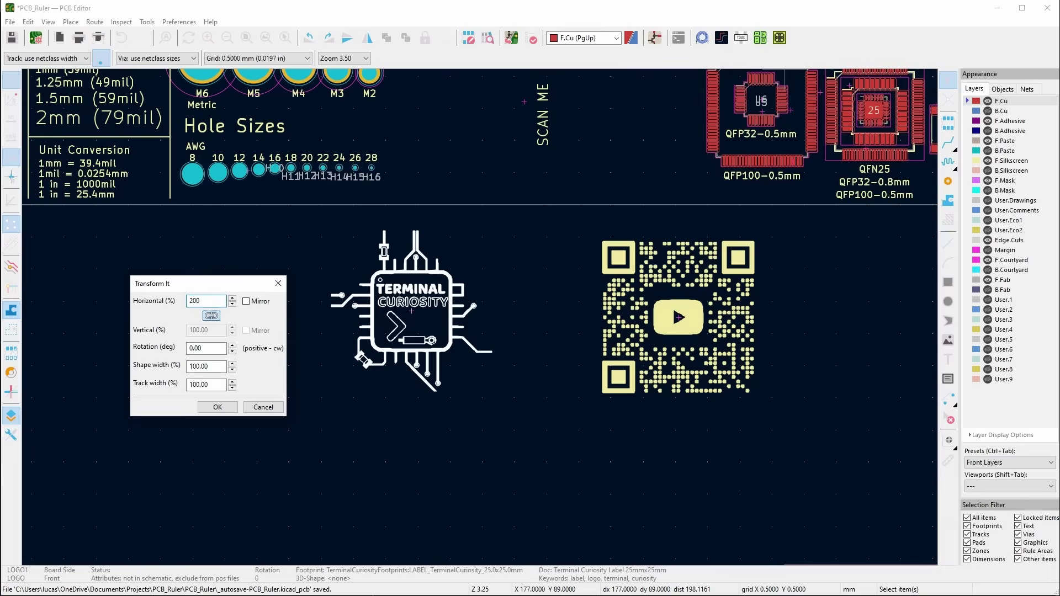
{"action": "key", "text": "shift+Tab"}
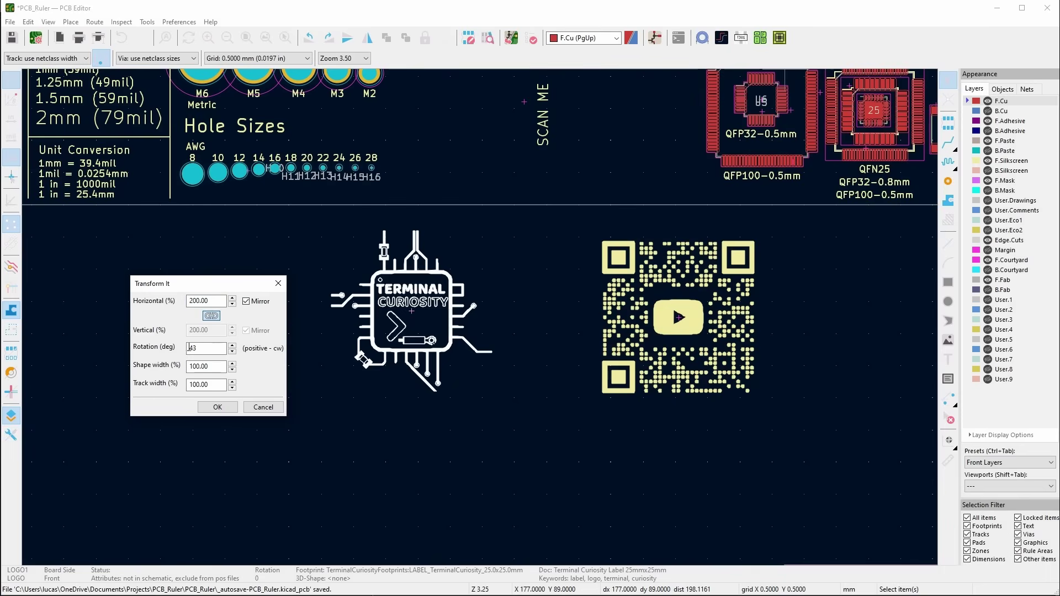
{"action": "type", "text": "63"}
{"action": "left_click", "coordinate": [217, 407]}
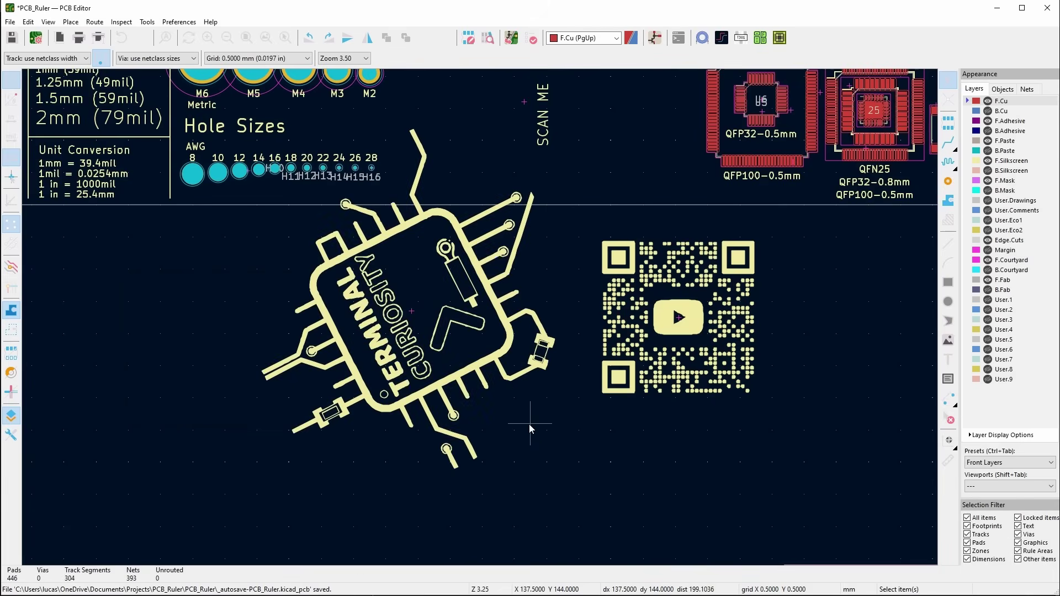
Scale the YouTube QR code footprint to 20% and rotate it 93° with Transform It
{"action": "left_click", "coordinate": [703, 327]}
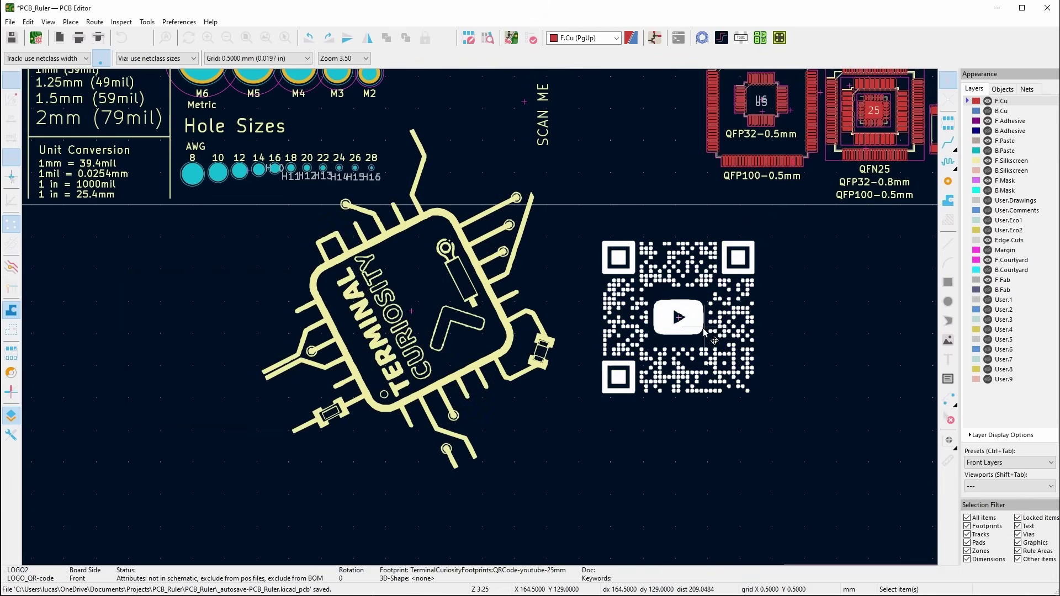
{"action": "left_click", "coordinate": [779, 38]}
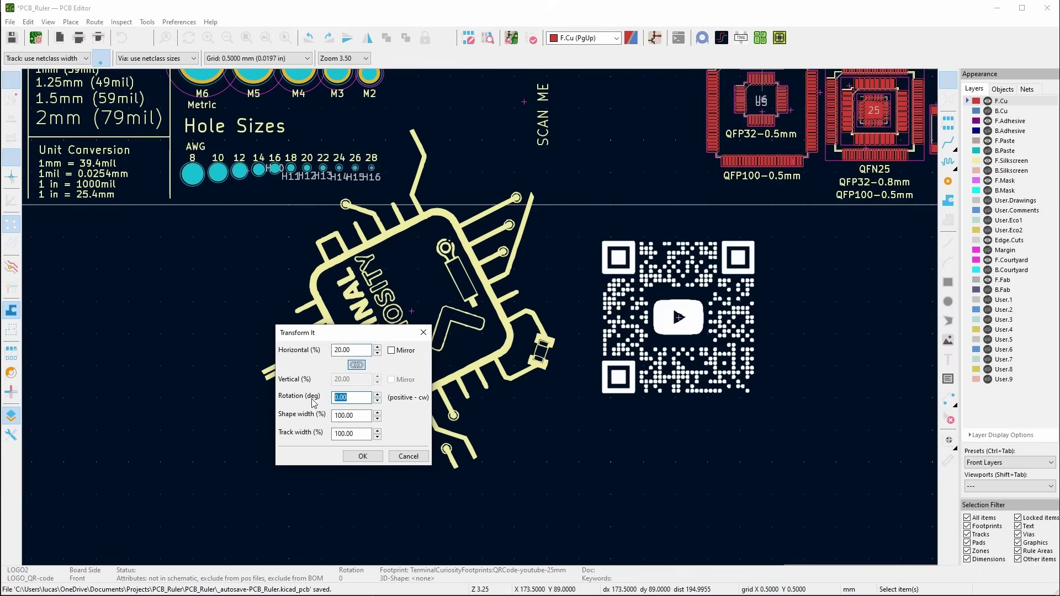
{"action": "type", "text": "93"}
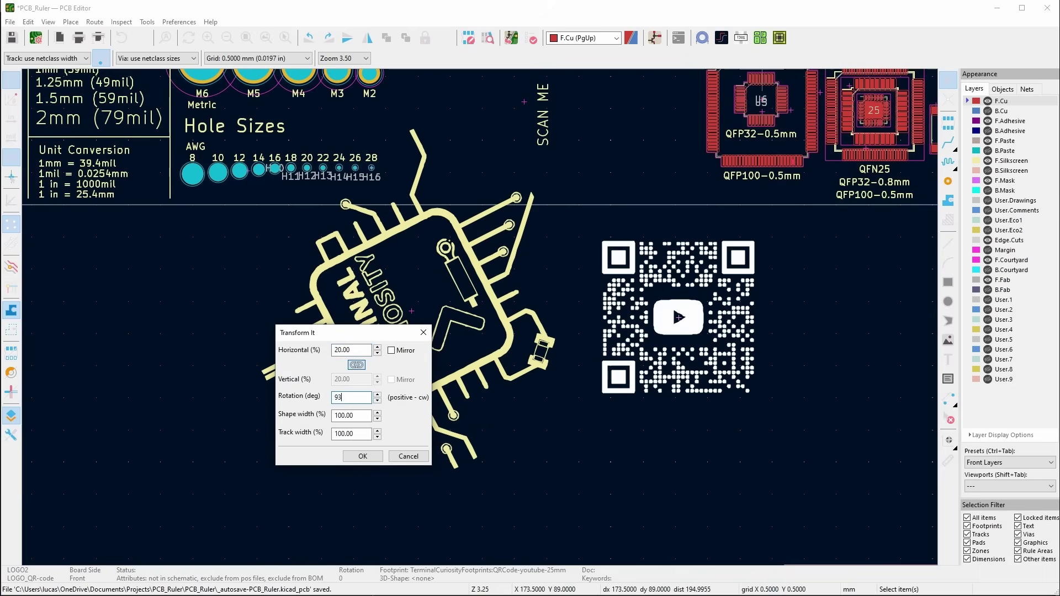
{"action": "left_click", "coordinate": [357, 455]}
{"action": "scroll", "coordinate": [768, 337], "scroll_direction": "up", "scroll_amount": 5}
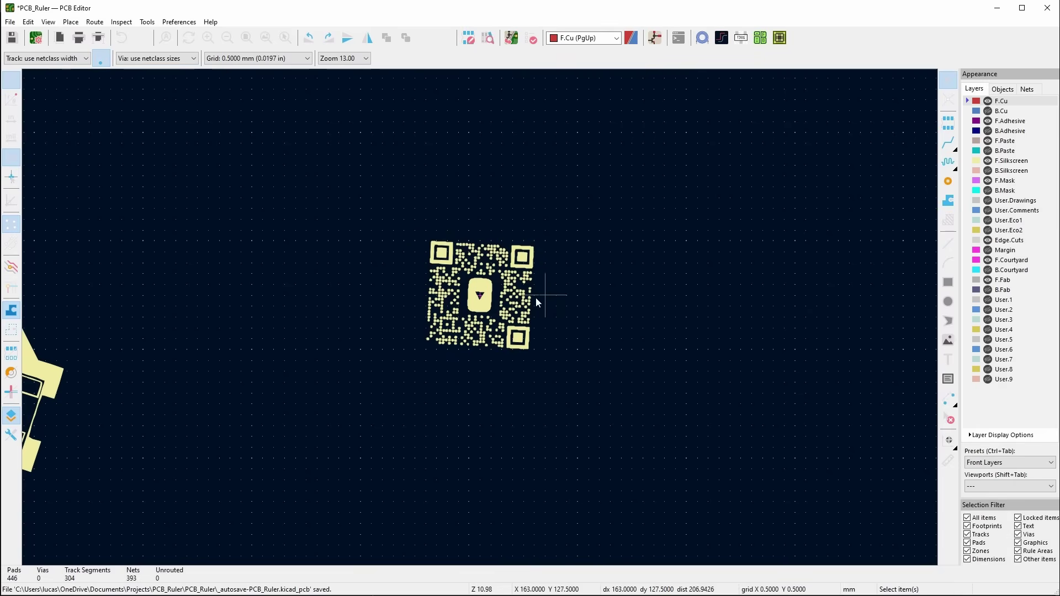
{"action": "scroll", "coordinate": [544, 303], "scroll_direction": "down", "scroll_amount": 6}
{"action": "left_click", "coordinate": [535, 215]}
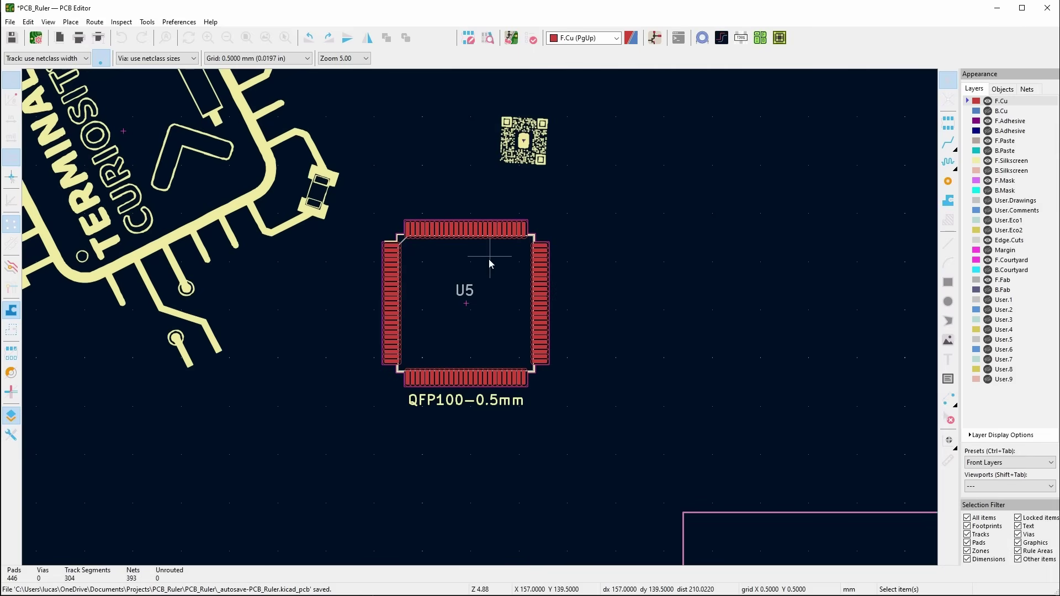
Scale the U5 QFP100 footprint to 200% using Transform It
{"action": "left_click", "coordinate": [490, 264]}
{"action": "left_click", "coordinate": [786, 36]}
{"action": "left_click_drag", "start_coordinate": [343, 339], "coordinate": [752, 207]}
{"action": "type", "text": "200"}
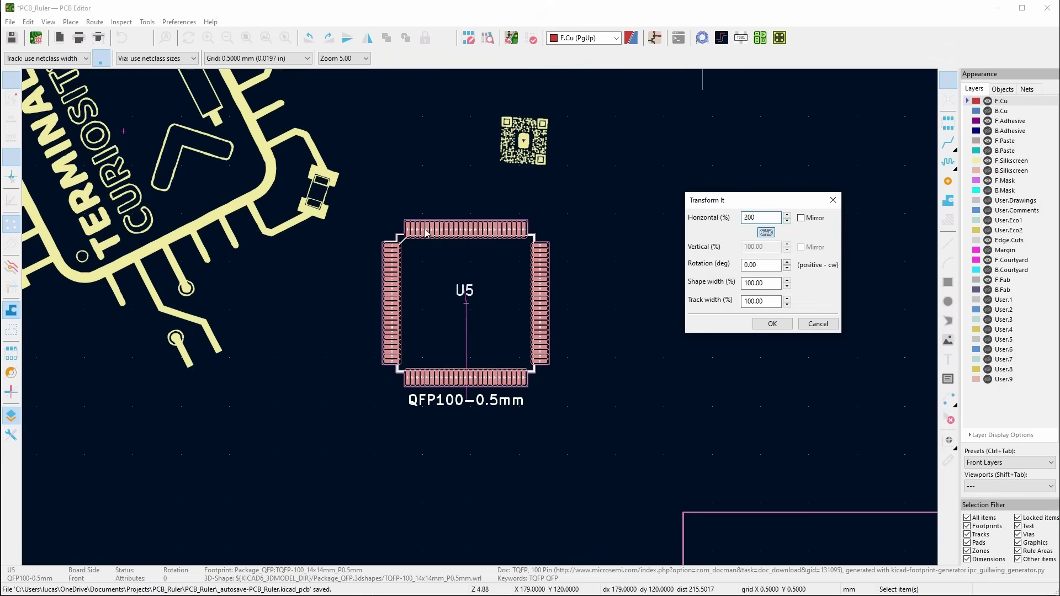
{"action": "left_click", "coordinate": [779, 325]}
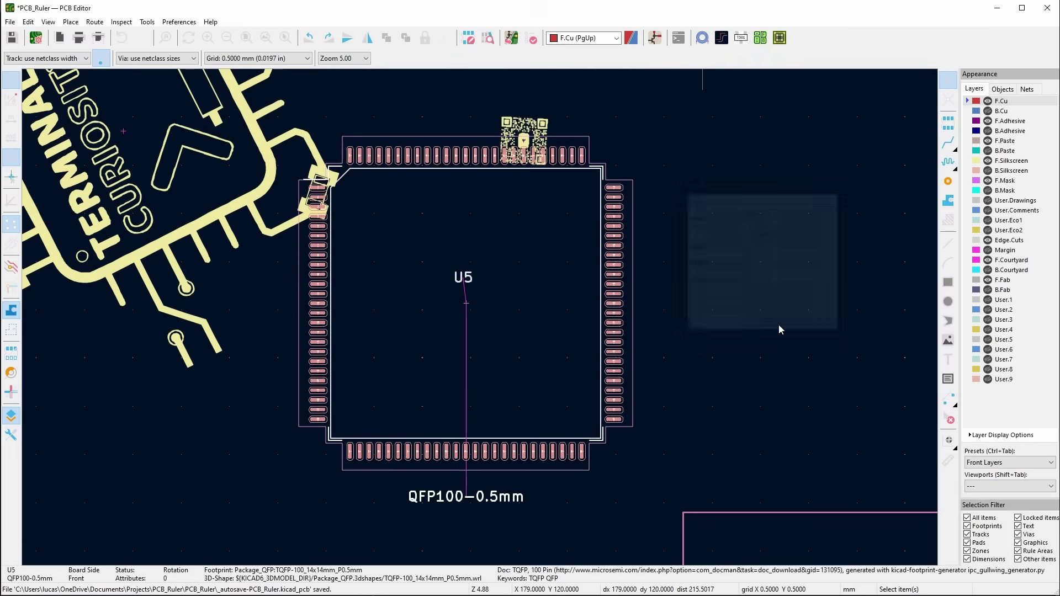
{"action": "scroll", "coordinate": [416, 149], "scroll_direction": "up", "scroll_amount": 5}
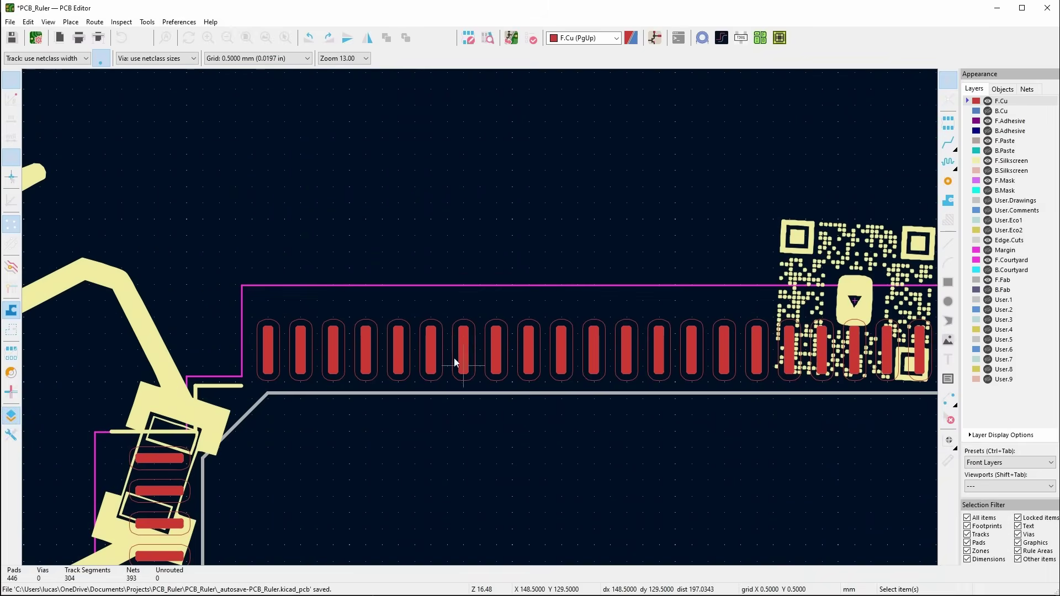
{"action": "scroll", "coordinate": [463, 343], "scroll_direction": "down", "scroll_amount": 5}
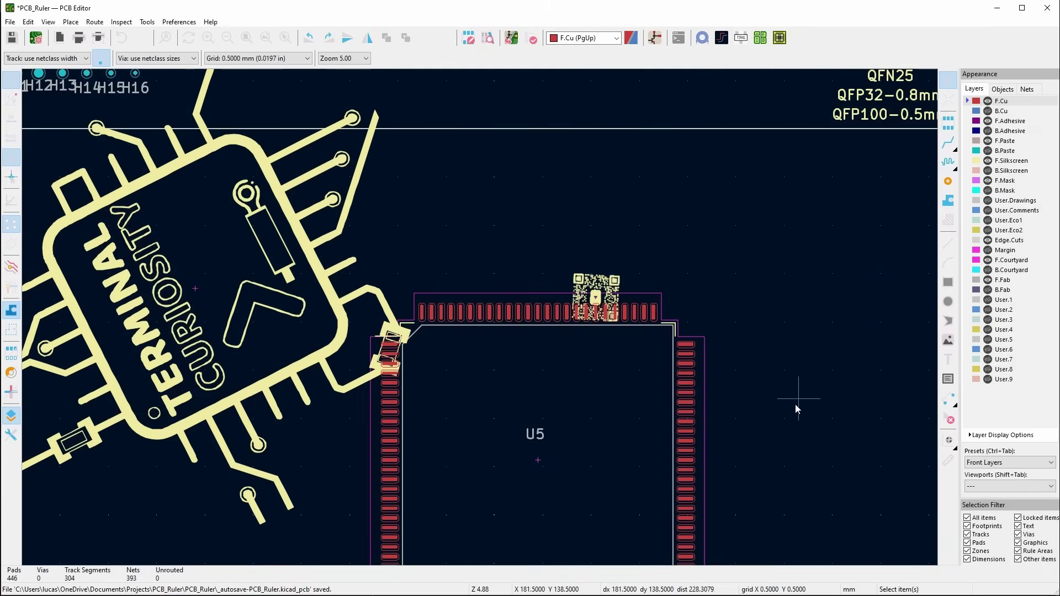
Undo the 200% enlargement, then rotate U5 by 37° at its original size
{"action": "key", "text": "ctrl+z"}
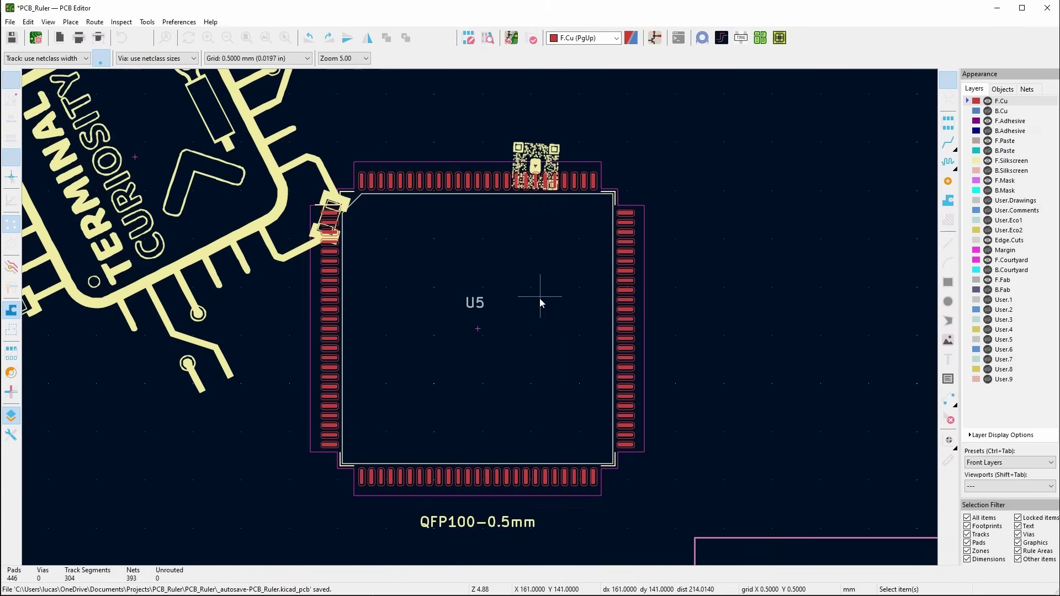
{"action": "left_click", "coordinate": [472, 283]}
{"action": "left_click", "coordinate": [779, 38]}
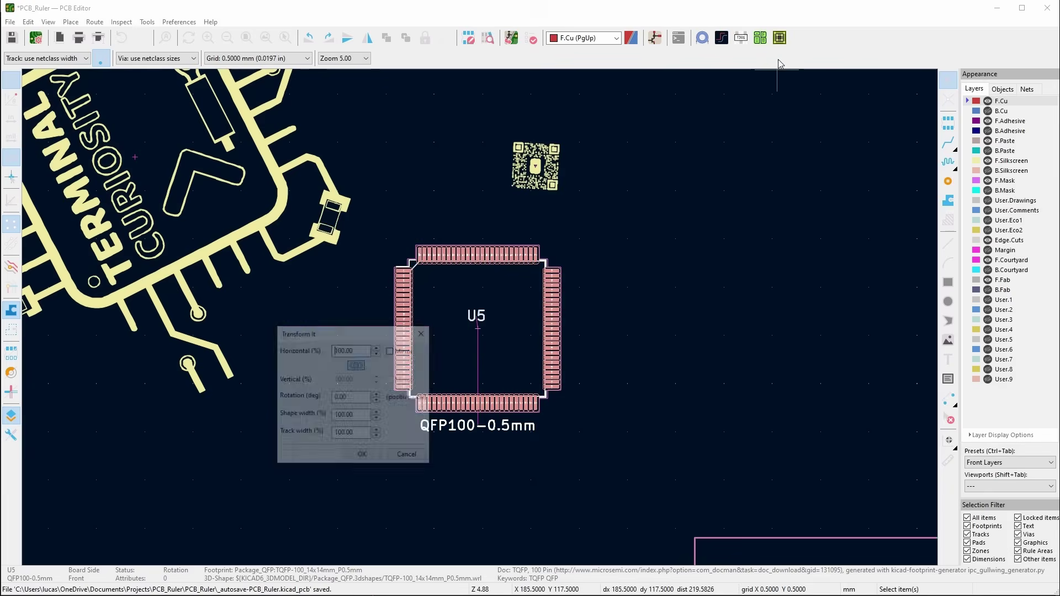
{"action": "double_click", "coordinate": [348, 397]}
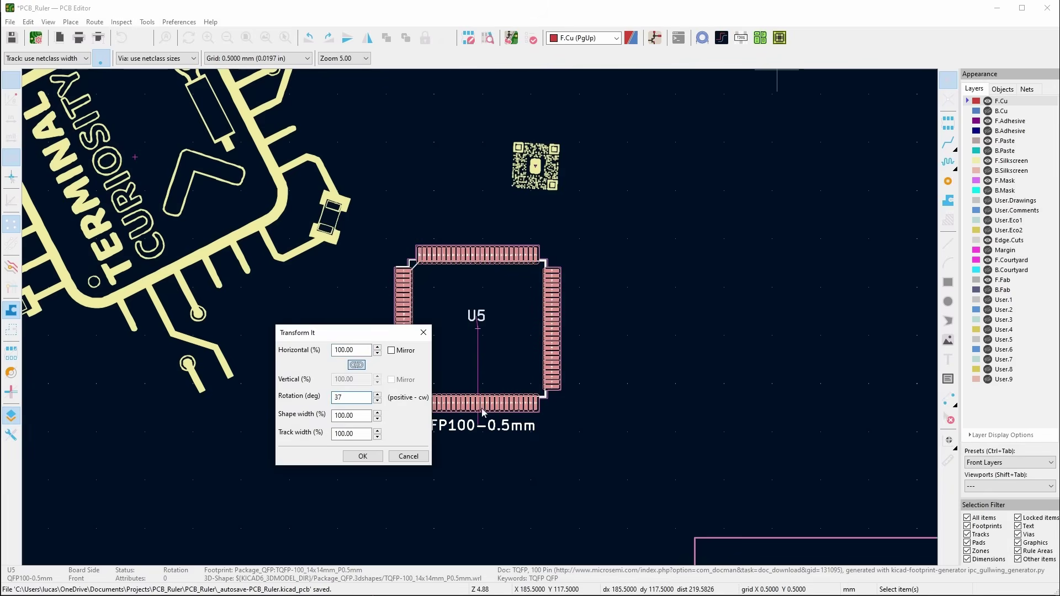
{"action": "left_click", "coordinate": [362, 456]}
{"action": "scroll", "coordinate": [490, 287], "scroll_direction": "up", "scroll_amount": 3}
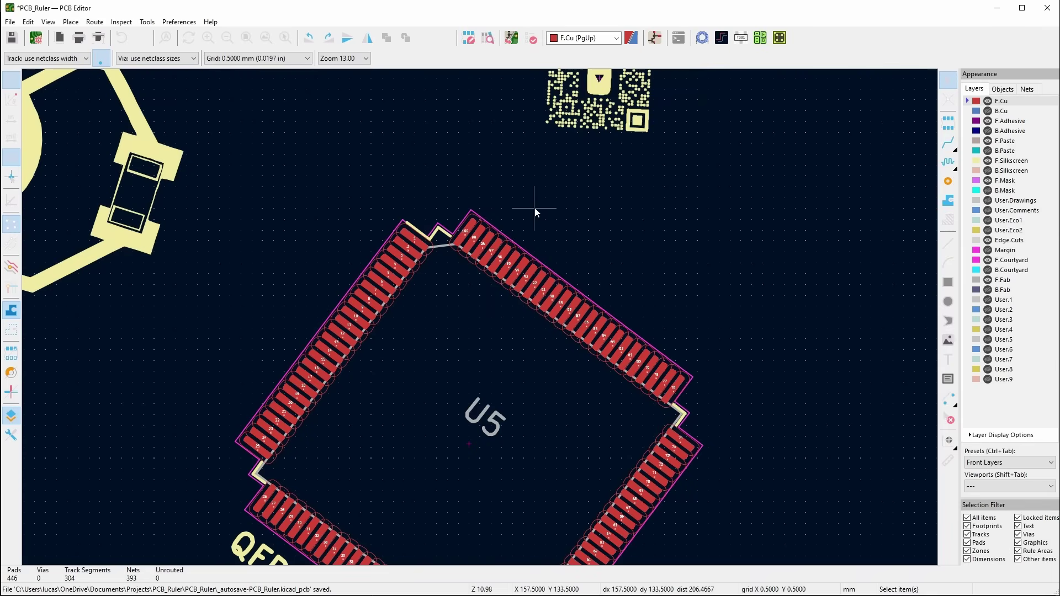
{"action": "right_click_drag", "start_coordinate": [823, 390], "coordinate": [803, 310]}
{"action": "scroll", "coordinate": [804, 311], "scroll_direction": "down", "scroll_amount": 4}
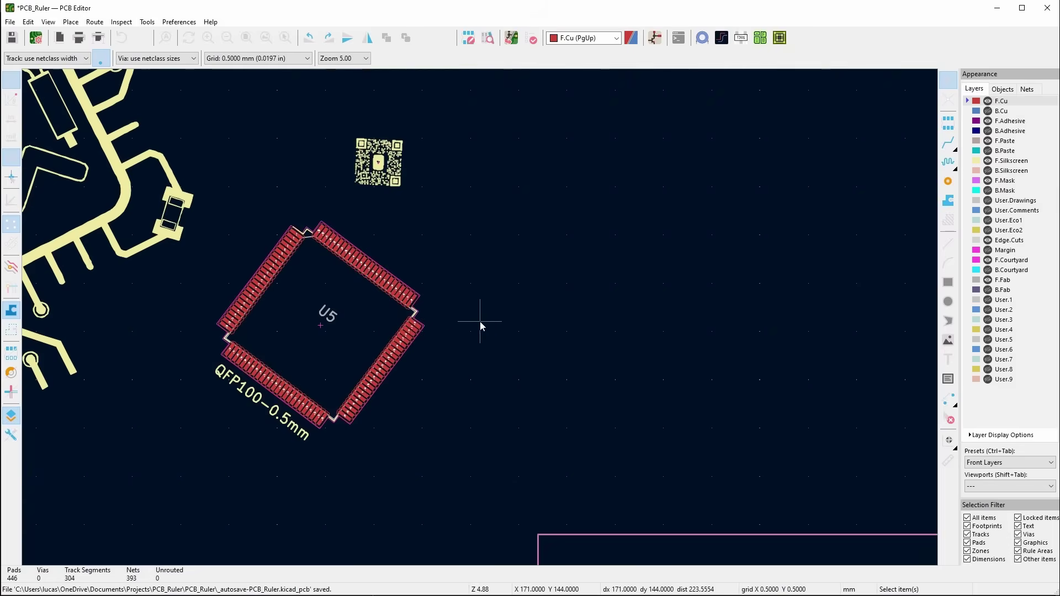
{"action": "right_click", "coordinate": [664, 272]}
{"action": "scroll", "coordinate": [672, 237], "scroll_direction": "down", "scroll_amount": 2}
{"action": "right_click_drag", "start_coordinate": [524, 331], "coordinate": [656, 353]}
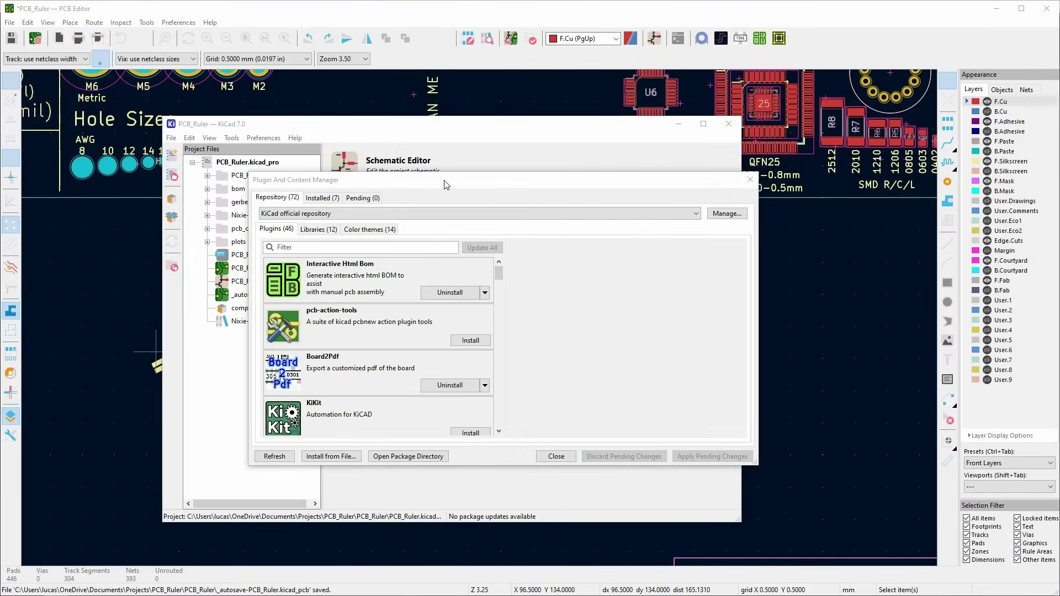
Install the Solarized Dark Theme package from Color themes and apply the pending changes
{"action": "left_click", "coordinate": [359, 229]}
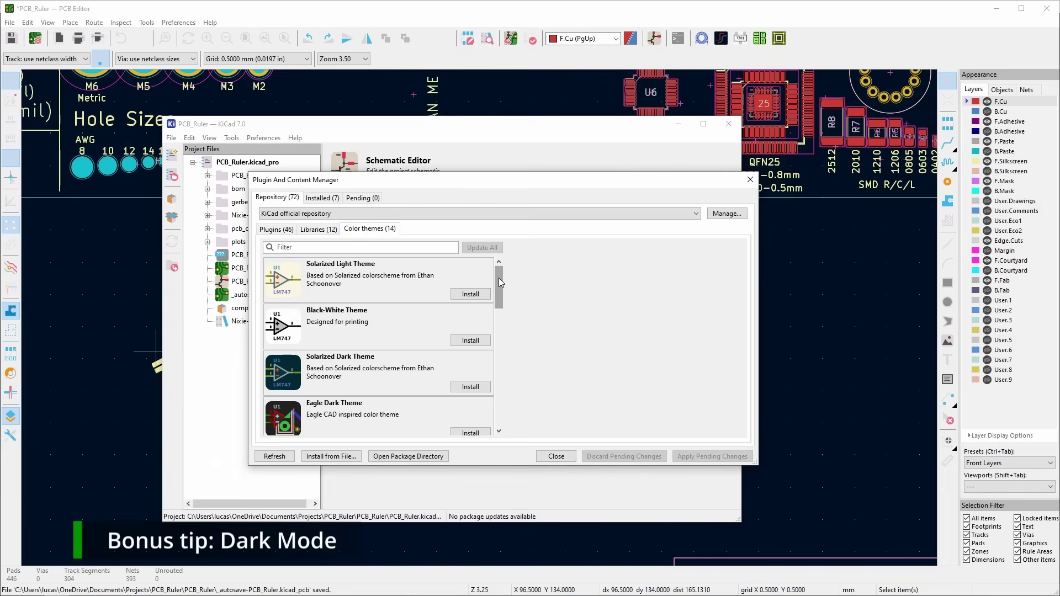
{"action": "mouse_move", "coordinate": [498, 274]}
{"action": "left_mouse_down"}
{"action": "mouse_move", "coordinate": [495, 298]}
{"action": "mouse_move", "coordinate": [497, 268]}
{"action": "left_mouse_up"}
{"action": "left_click", "coordinate": [463, 387]}
{"action": "left_click", "coordinate": [712, 456]}
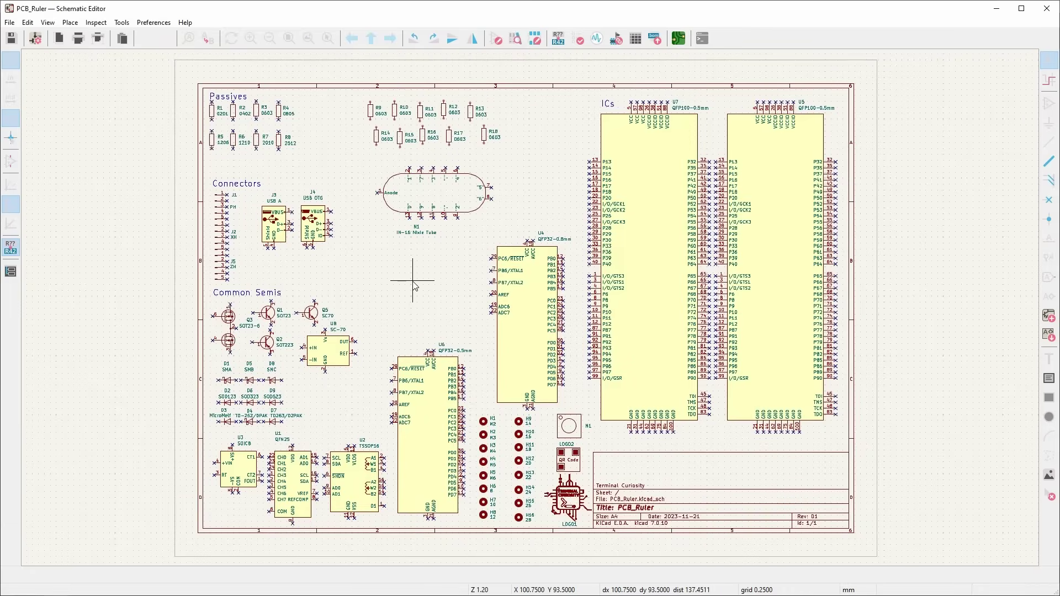
Choose Solarized Dark as the Schematic Editor colour theme in Preferences and confirm
{"action": "left_click", "coordinate": [153, 22]}
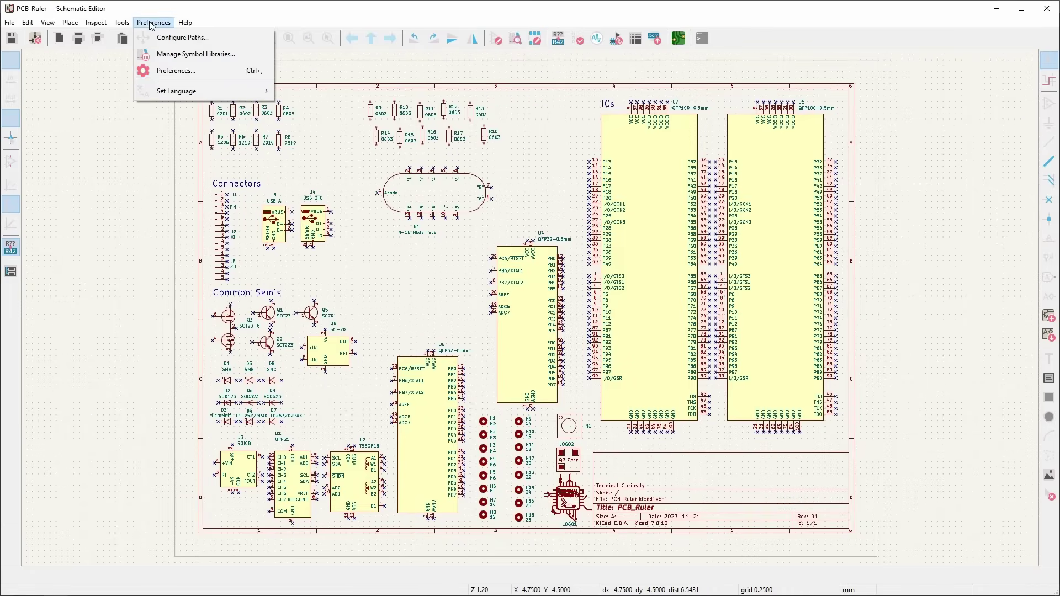
{"action": "left_click", "coordinate": [168, 78]}
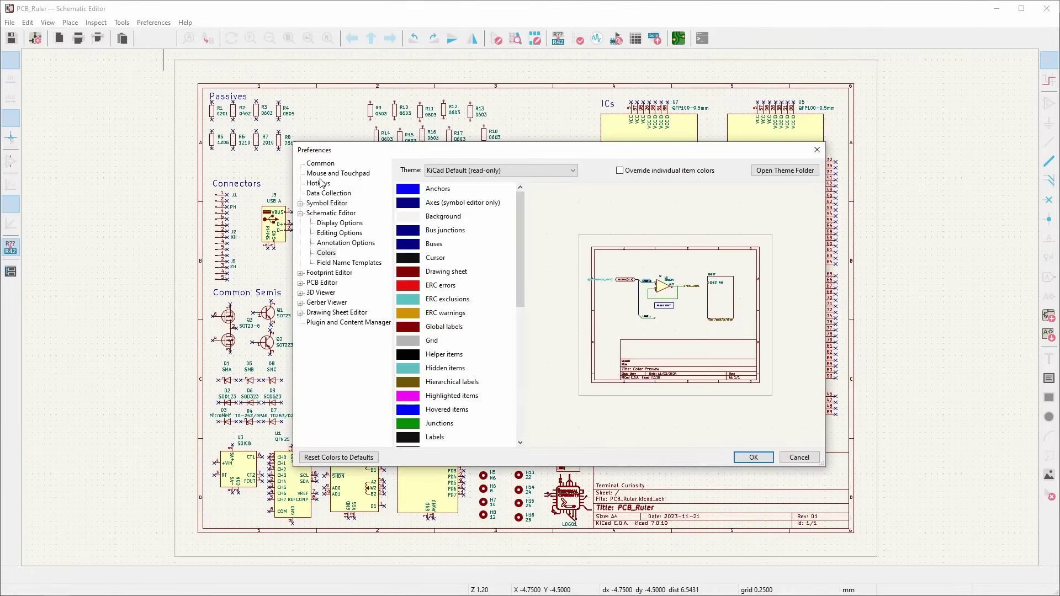
{"action": "left_click", "coordinate": [478, 171]}
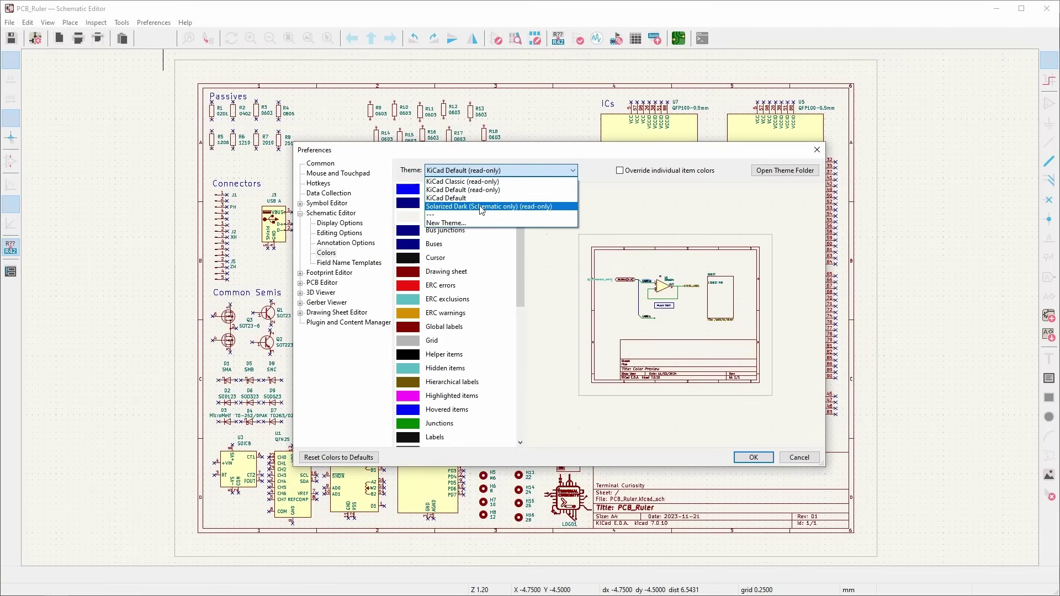
{"action": "left_click", "coordinate": [482, 207]}
{"action": "left_click", "coordinate": [753, 456]}
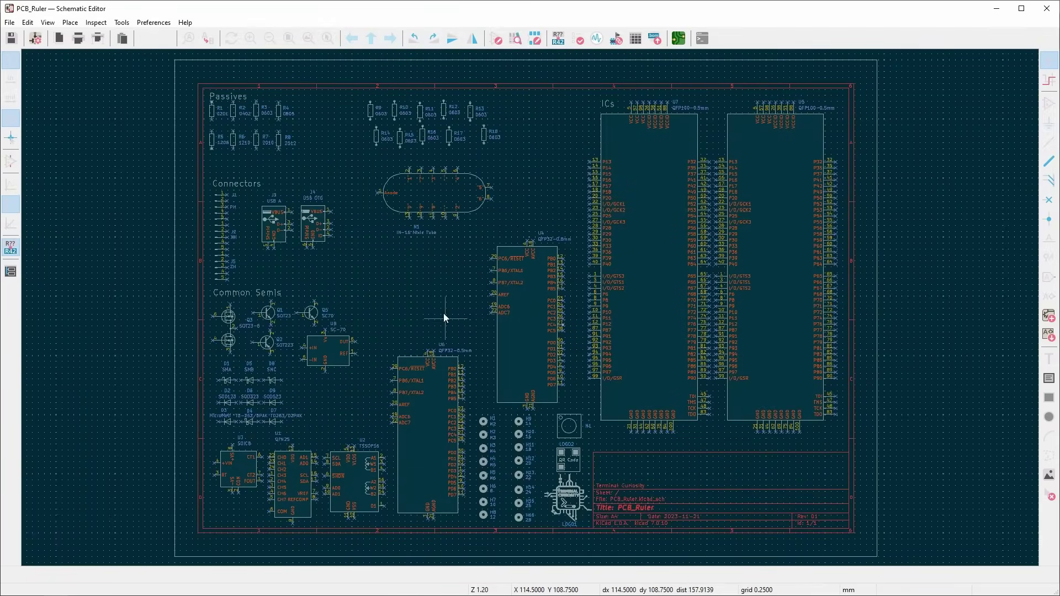
In the Print dialog, set the colour theme to KiCad Default
{"action": "left_click", "coordinate": [9, 22]}
{"action": "left_click", "coordinate": [53, 180]}
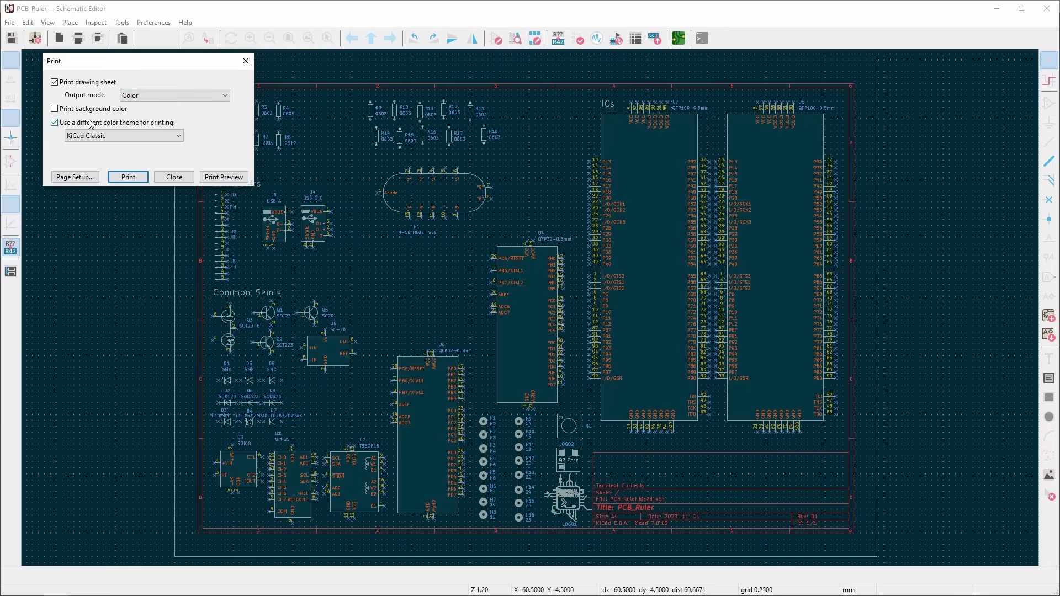
{"action": "left_click", "coordinate": [110, 136]}
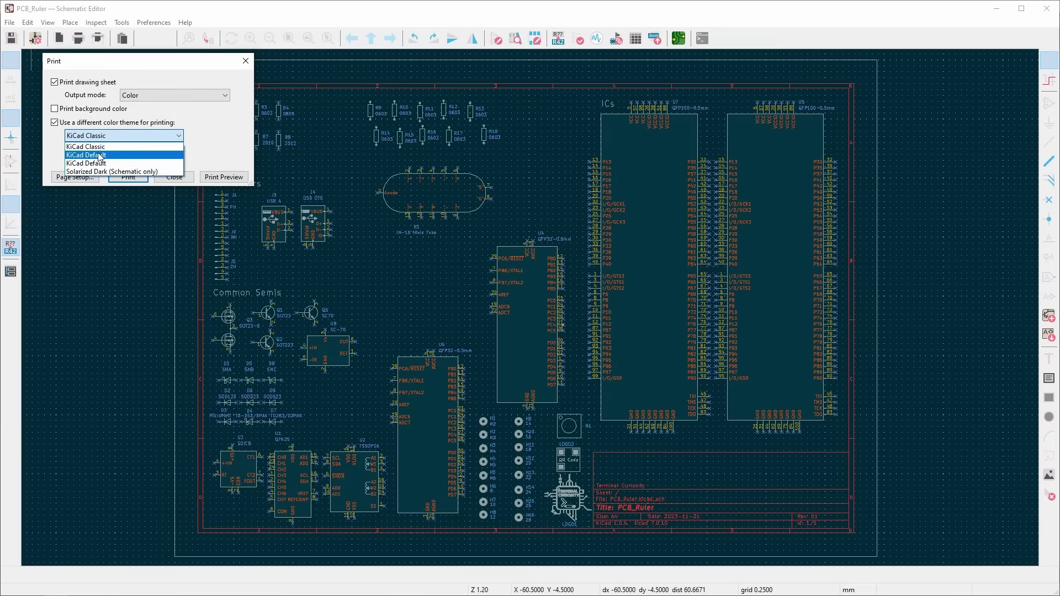
{"action": "left_click", "coordinate": [91, 156]}
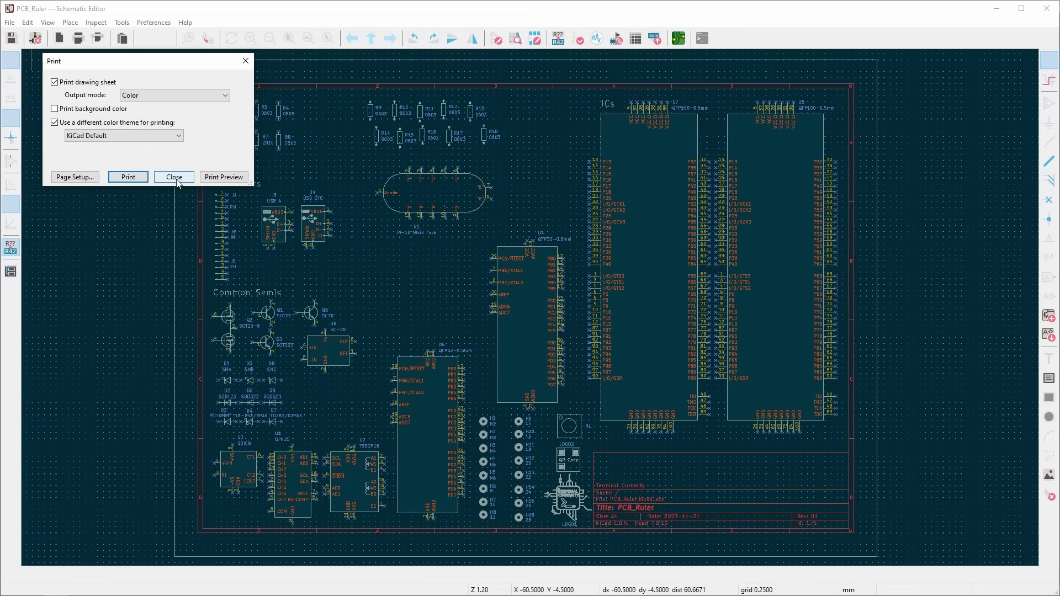
Check the light-coloured page in Print Preview, then close the preview
{"action": "left_click", "coordinate": [209, 178]}
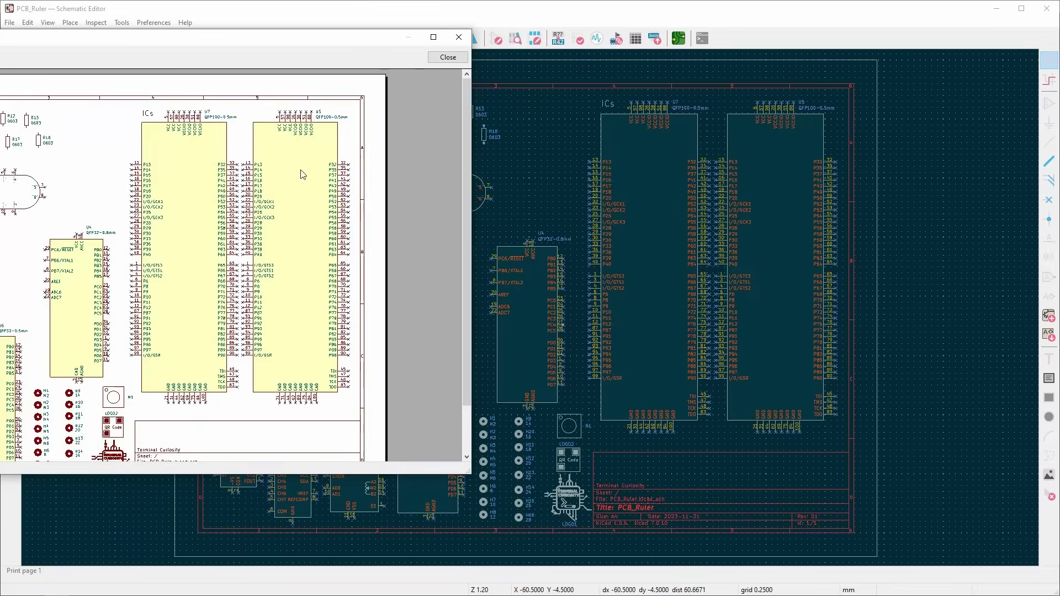
{"action": "left_click_drag", "start_coordinate": [184, 47], "coordinate": [594, 83]}
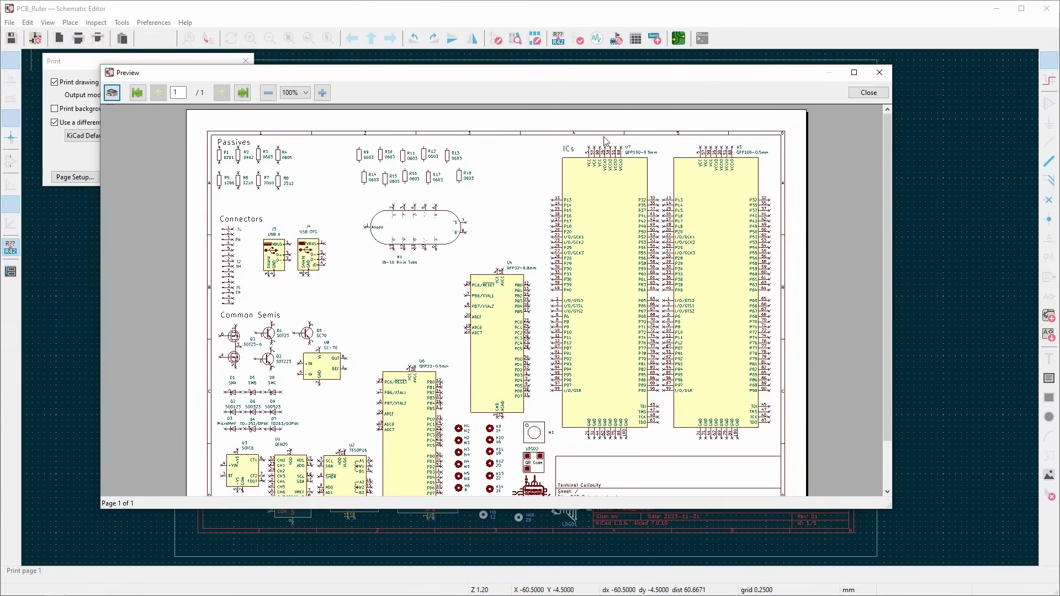
{"action": "left_click", "coordinate": [868, 93]}
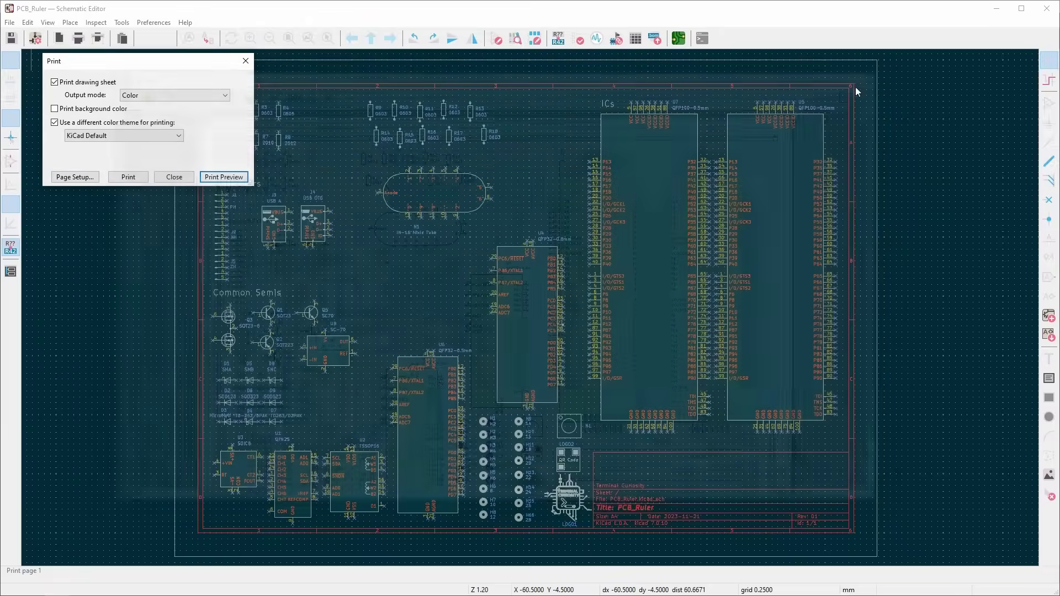